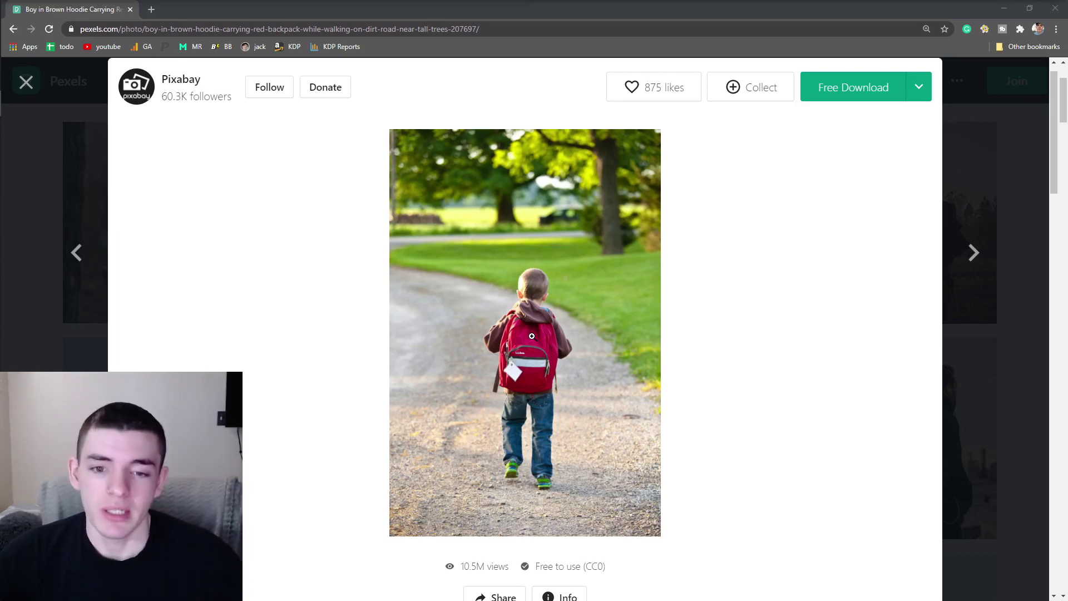
# - Switch to Photoshop and undo the earlier retouching edits back to the original photo with the boy
pyautogui.hotkey('alt', 'Tab')
pyautogui.press('Tab')
pyautogui.press('Tab')
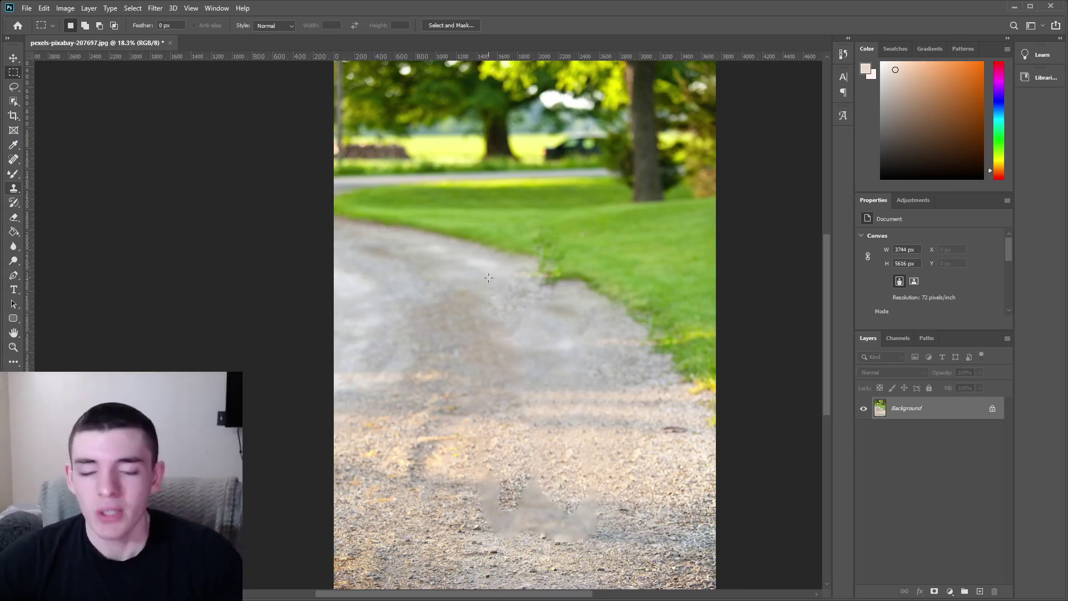
pyautogui.hotkey('ctrl', 'z')
pyautogui.hotkey('ctrl', 'z')
pyautogui.hotkey('ctrl', 'z')
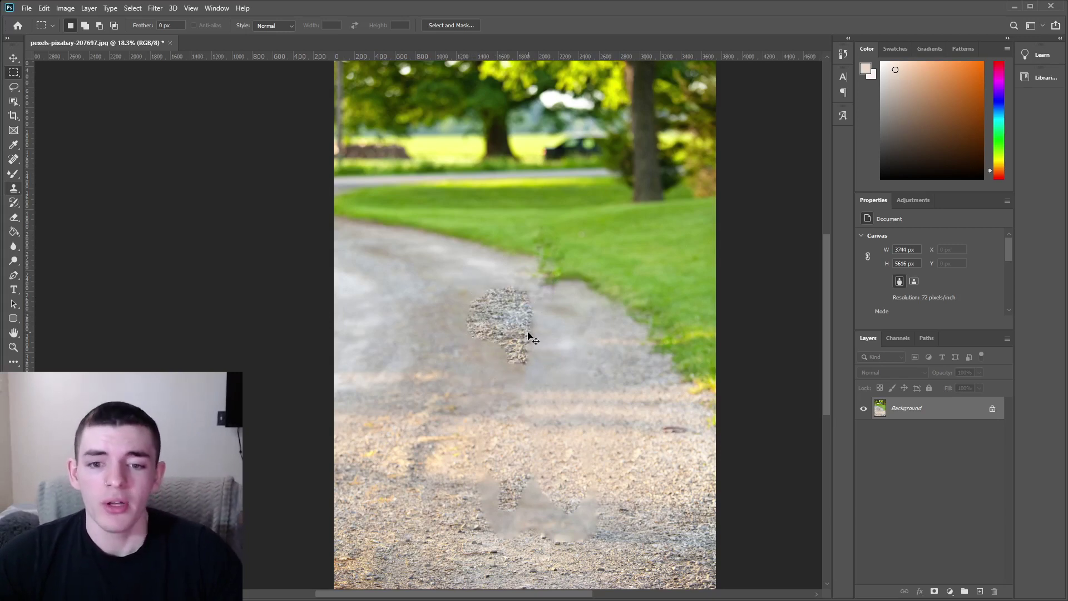
pyautogui.hotkey('ctrl', 'z')
pyautogui.hotkey('ctrl', 'z')
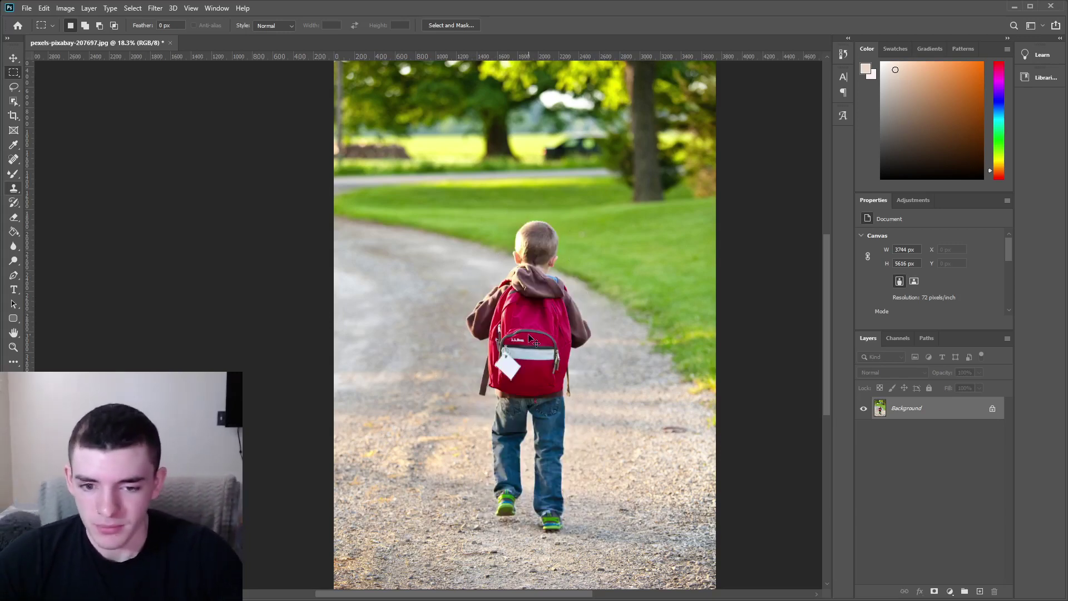
# - Draw a loose freehand Lasso selection around the whole boy, including his backpack and shoes
pyautogui.click(14, 87)
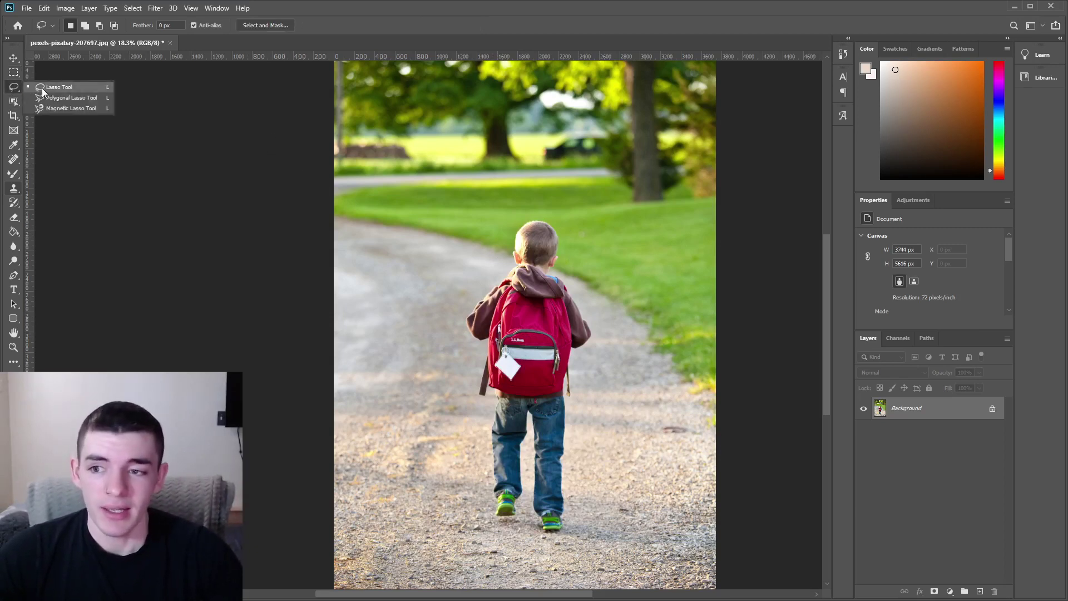
pyautogui.click(42, 88)
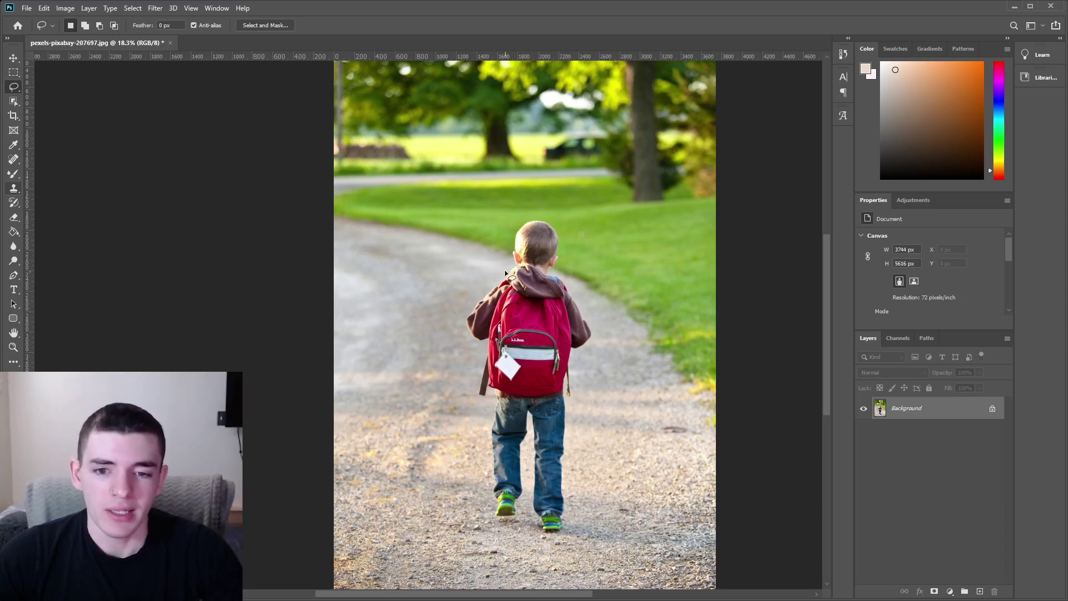
pyautogui.moveTo(469, 301); pyautogui.dragTo(460, 338)
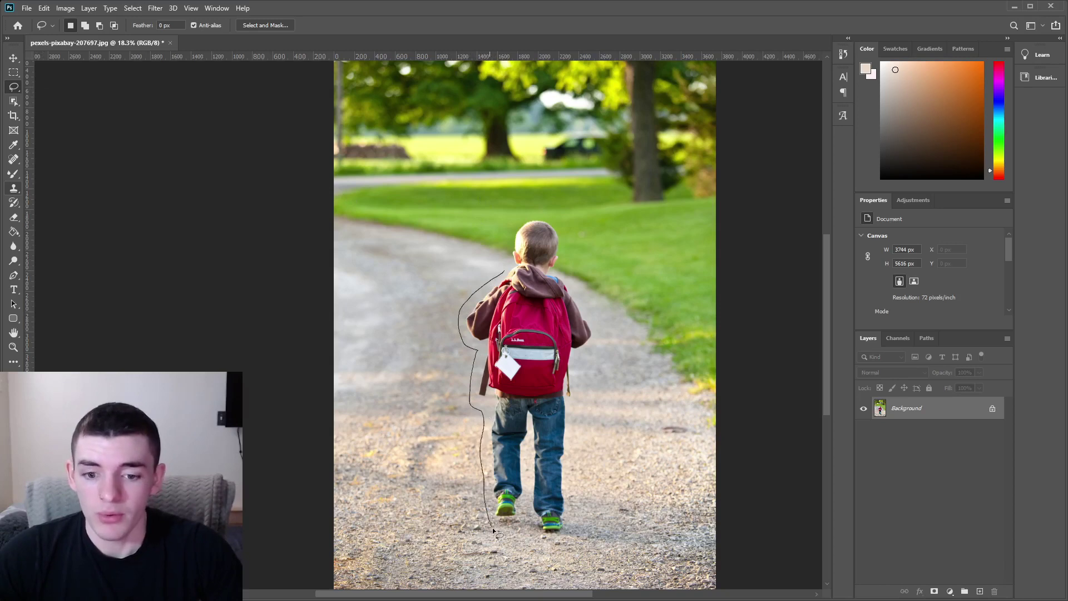
pyautogui.moveTo(538, 527)
pyautogui.mouseDown()
pyautogui.moveTo(578, 531)
pyautogui.moveTo(581, 359)
pyautogui.moveTo(598, 312)
pyautogui.mouseUp()
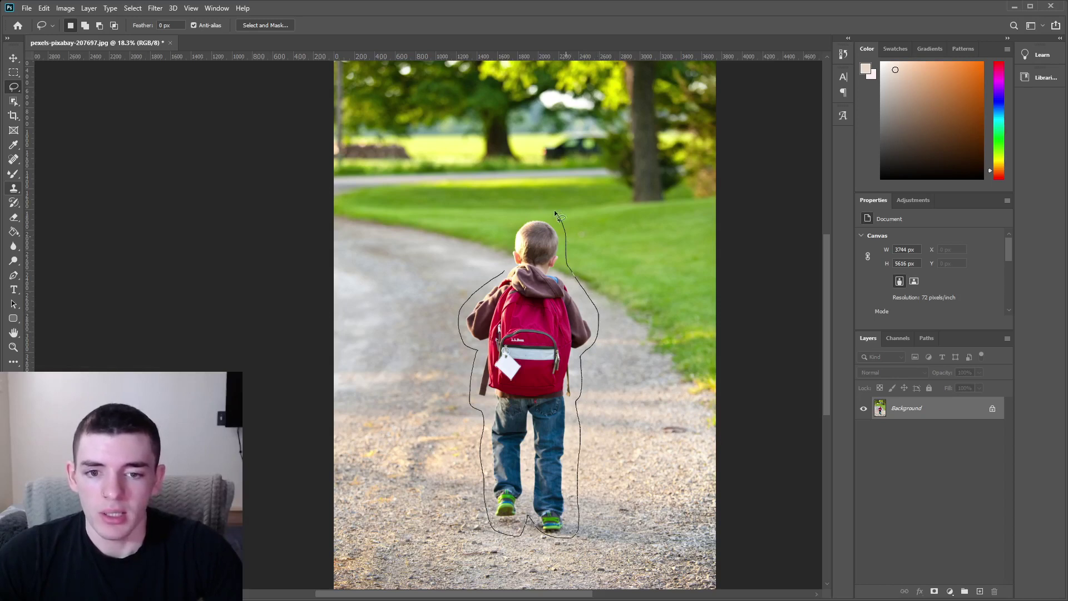
pyautogui.moveTo(503, 265); pyautogui.dragTo(503, 269)
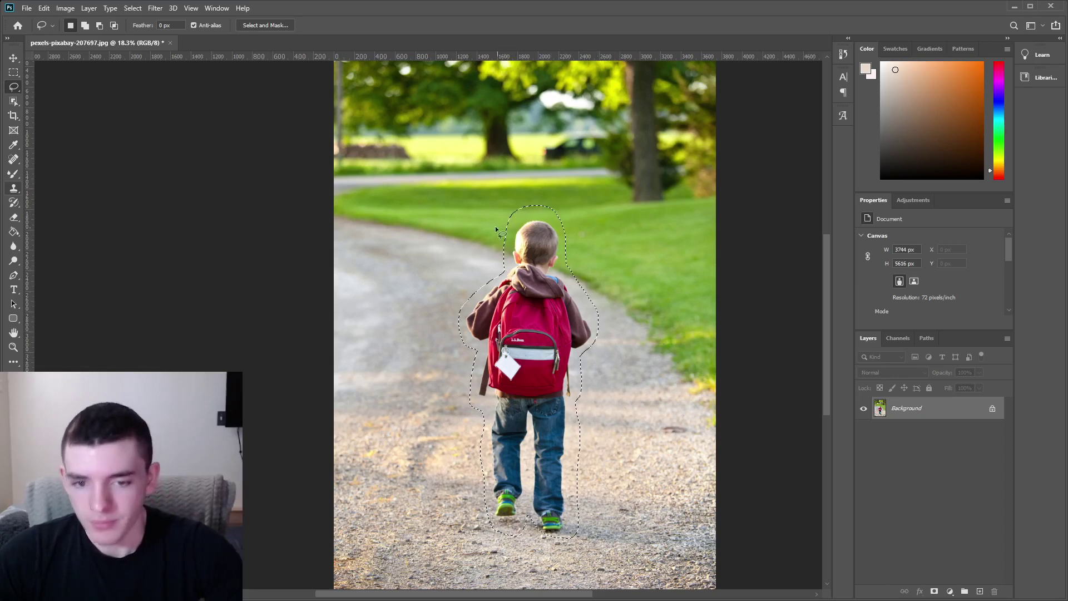
# - Fill the selection around the boy with Content-Aware in Normal mode at 100% opacity, and deselect
pyautogui.rightClick(516, 314)
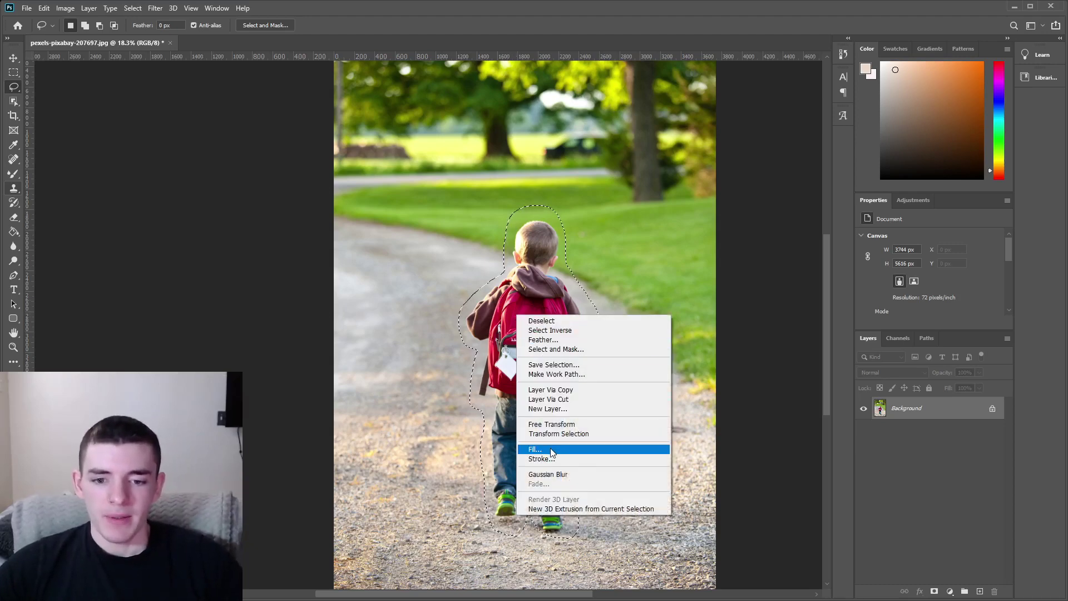
pyautogui.click(534, 449)
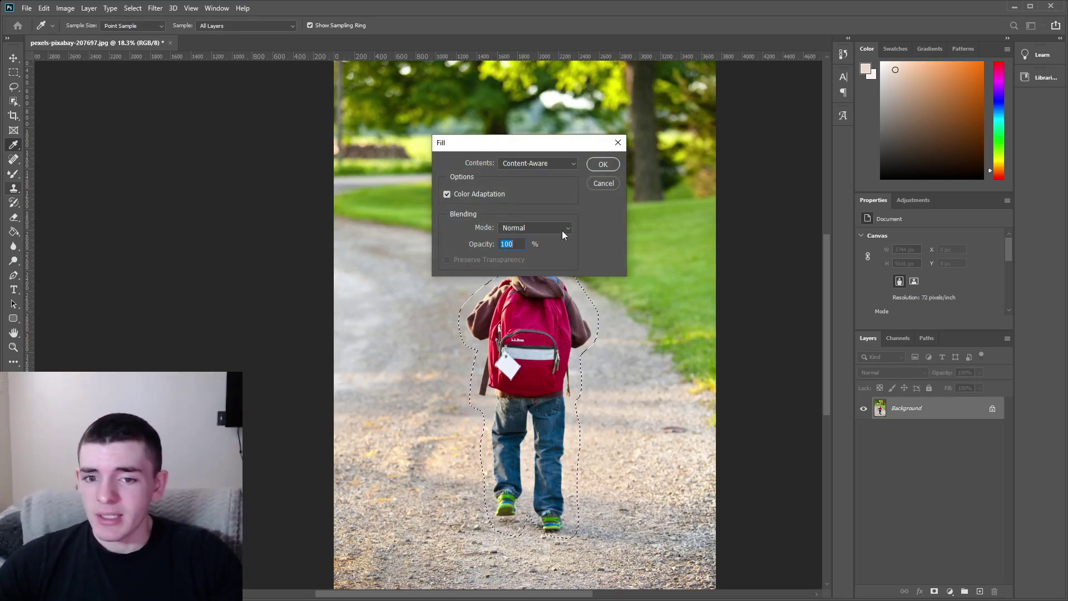
pyautogui.click(600, 165)
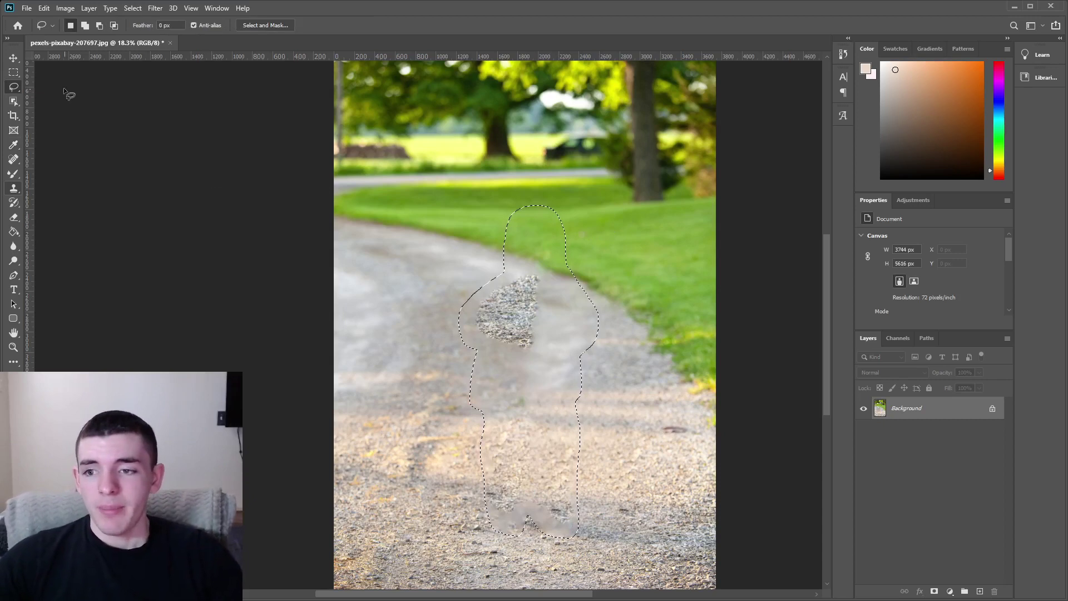
pyautogui.rightClick(434, 197)
pyautogui.click(469, 203)
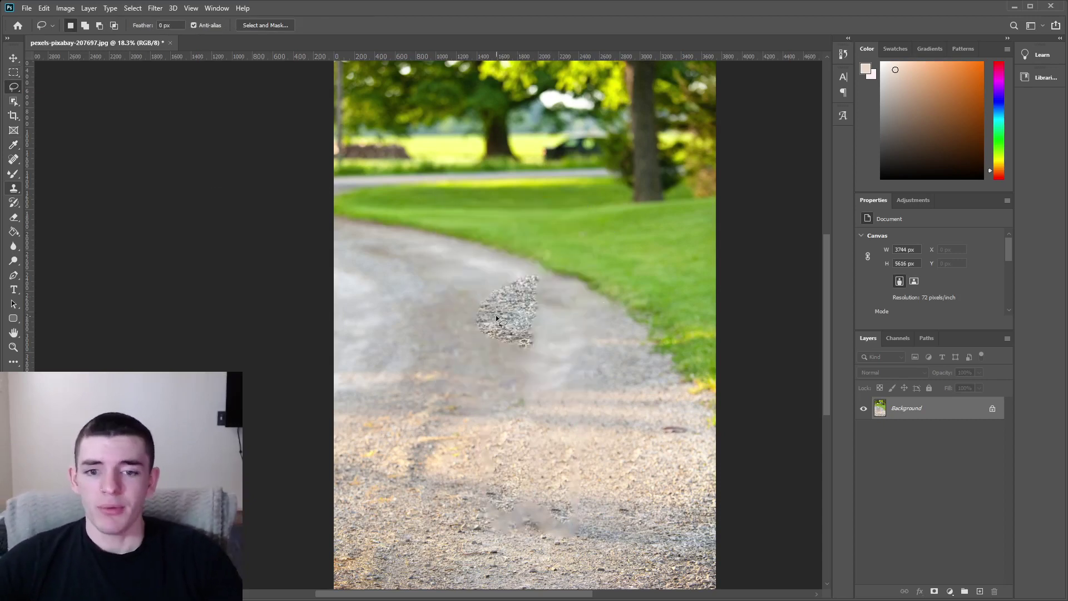
# - Lasso the mismatched gravel patch in the middle of the road and fill it with Content-Aware
pyautogui.moveTo(473, 302)
pyautogui.mouseDown()
pyautogui.moveTo(481, 345)
pyautogui.moveTo(544, 354)
pyautogui.mouseUp()
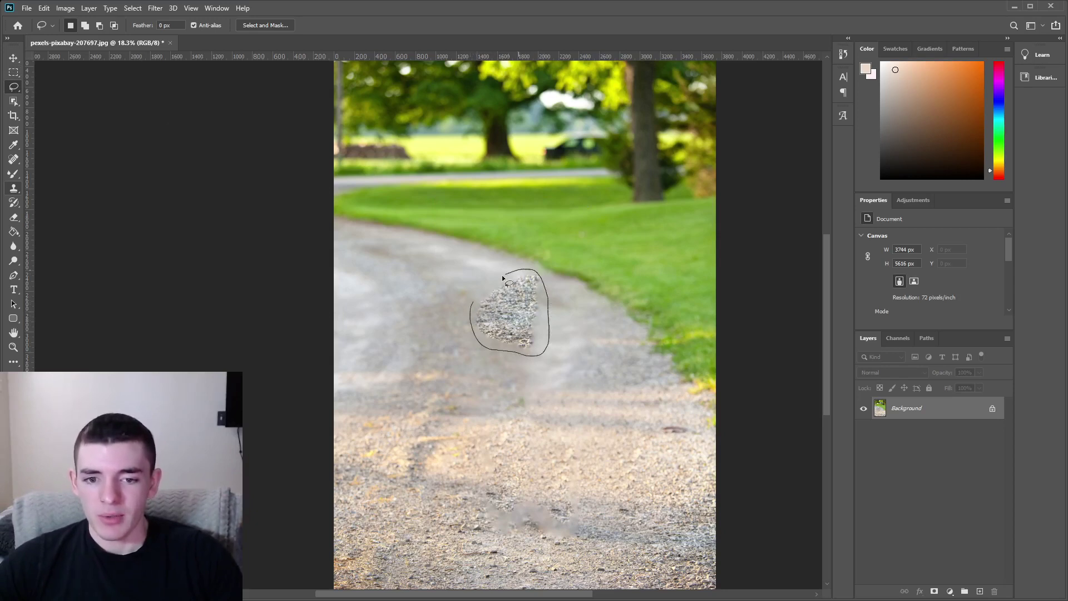
pyautogui.moveTo(474, 304); pyautogui.dragTo(476, 307)
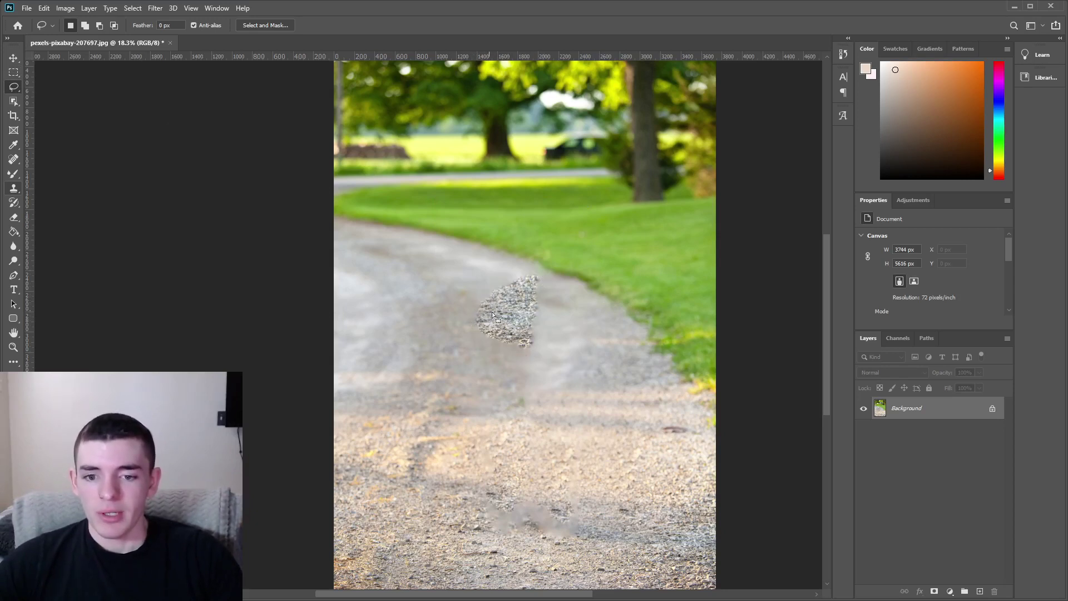
pyautogui.rightClick(521, 320)
pyautogui.click(553, 452)
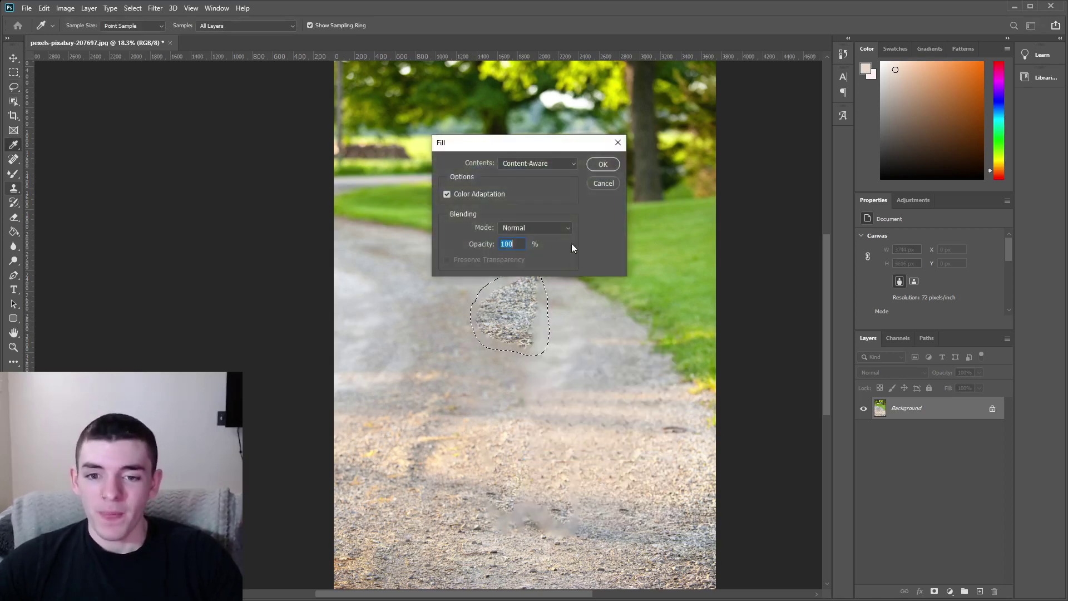
pyautogui.click(602, 162)
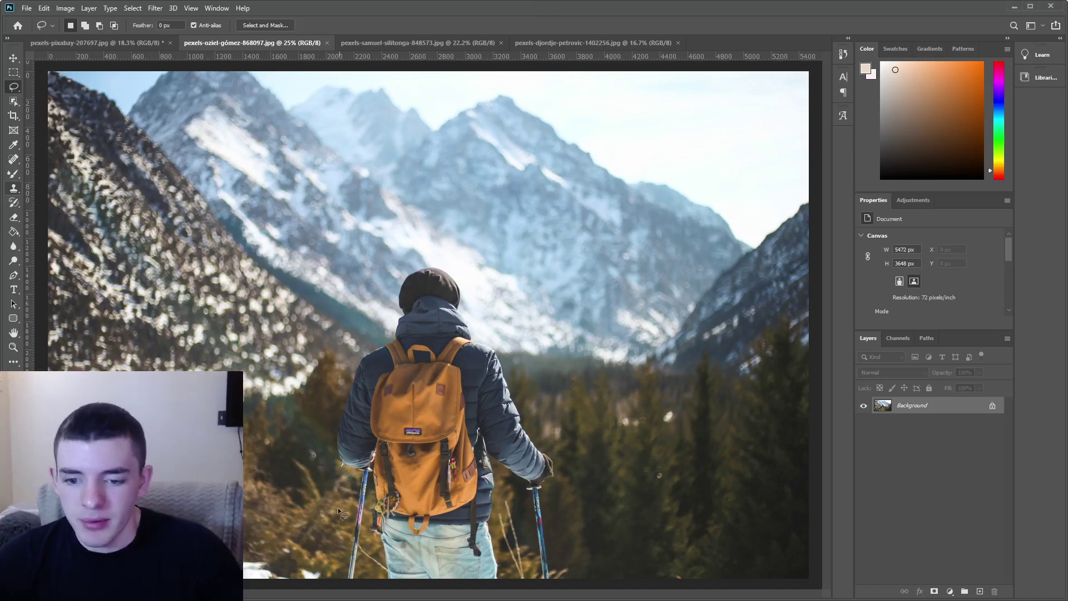
# - Lasso the hiker with his backpack and poles in the mountain photo, remove him with a Content-Aware fill, and deselect
pyautogui.moveTo(341, 587)
pyautogui.mouseDown()
pyautogui.moveTo(351, 489)
pyautogui.moveTo(324, 458)
pyautogui.moveTo(325, 417)
pyautogui.moveTo(352, 337)
pyautogui.moveTo(382, 329)
pyautogui.moveTo(415, 262)
pyautogui.moveTo(470, 270)
pyautogui.moveTo(481, 332)
pyautogui.moveTo(503, 344)
pyautogui.moveTo(542, 423)
pyautogui.mouseUp()
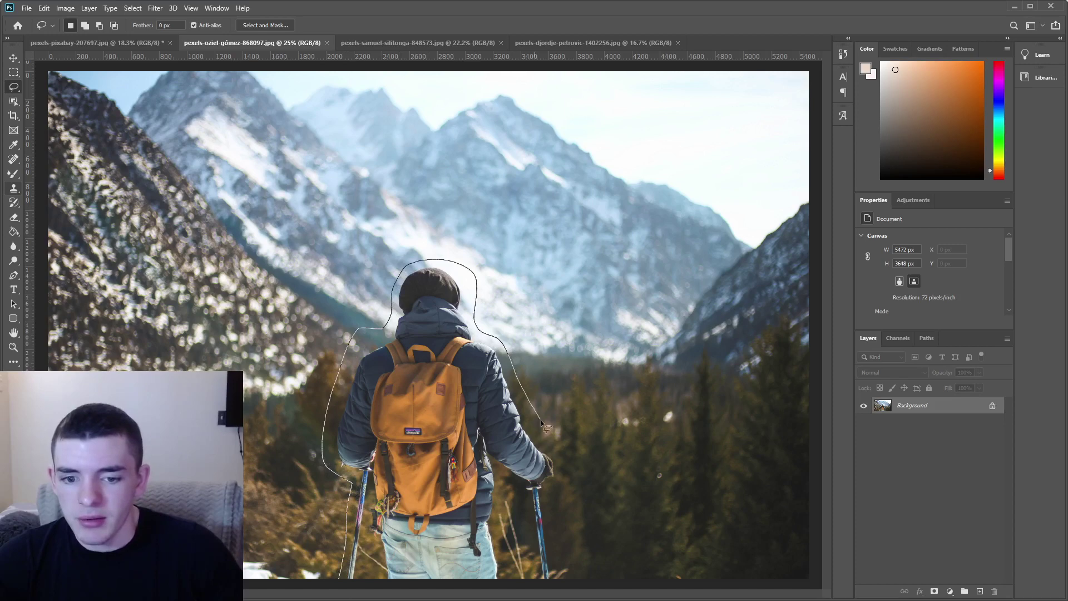
pyautogui.moveTo(568, 474)
pyautogui.mouseDown()
pyautogui.moveTo(552, 524)
pyautogui.moveTo(560, 590)
pyautogui.moveTo(548, 596)
pyautogui.mouseUp()
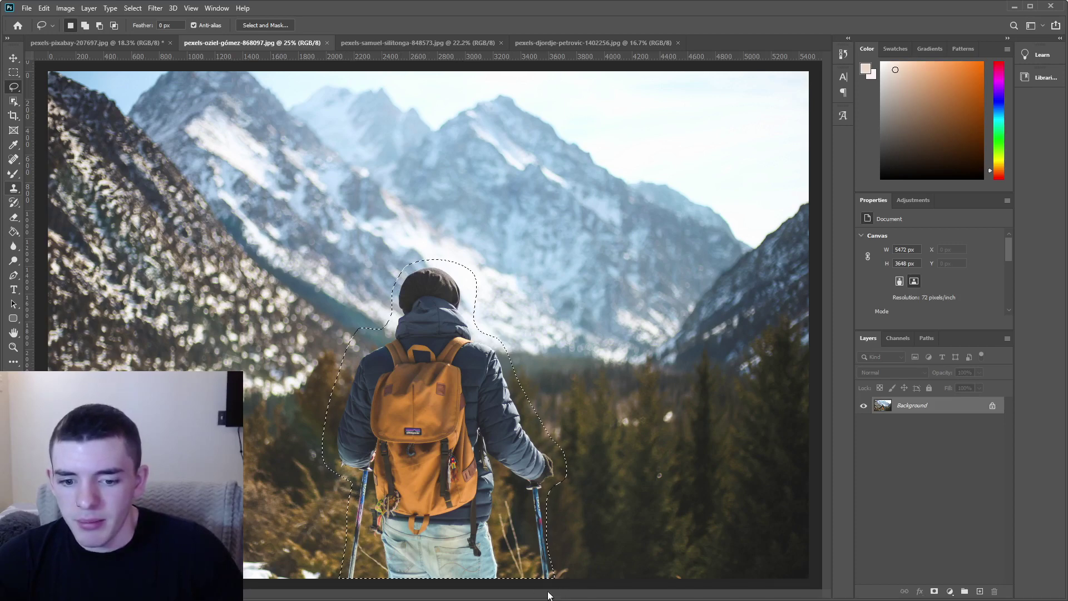
pyautogui.rightClick(439, 434)
pyautogui.click(490, 372)
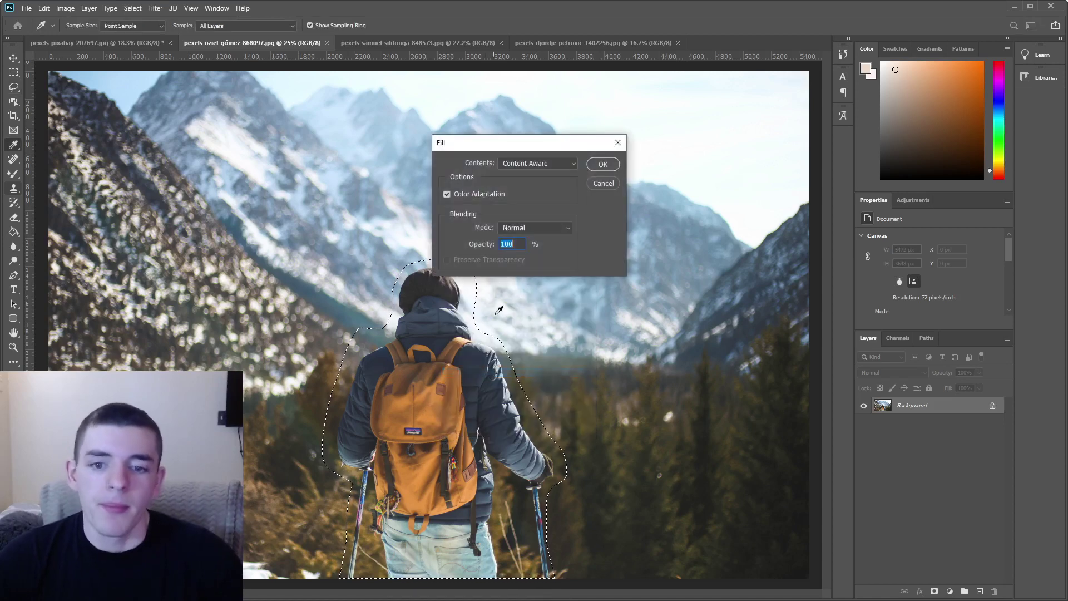
pyautogui.click(601, 165)
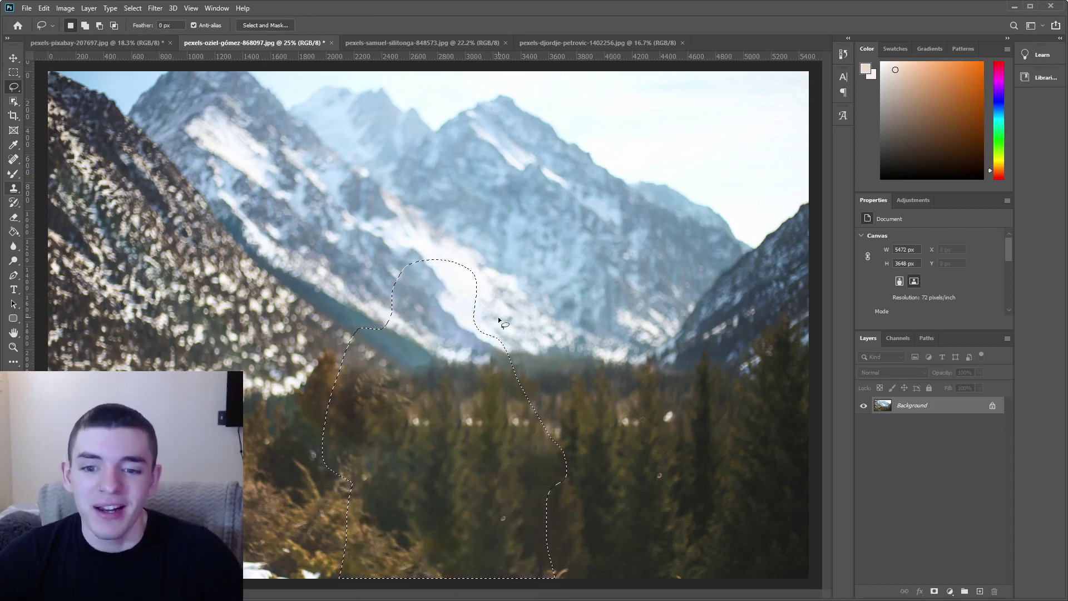
pyautogui.rightClick(334, 278)
pyautogui.click(347, 287)
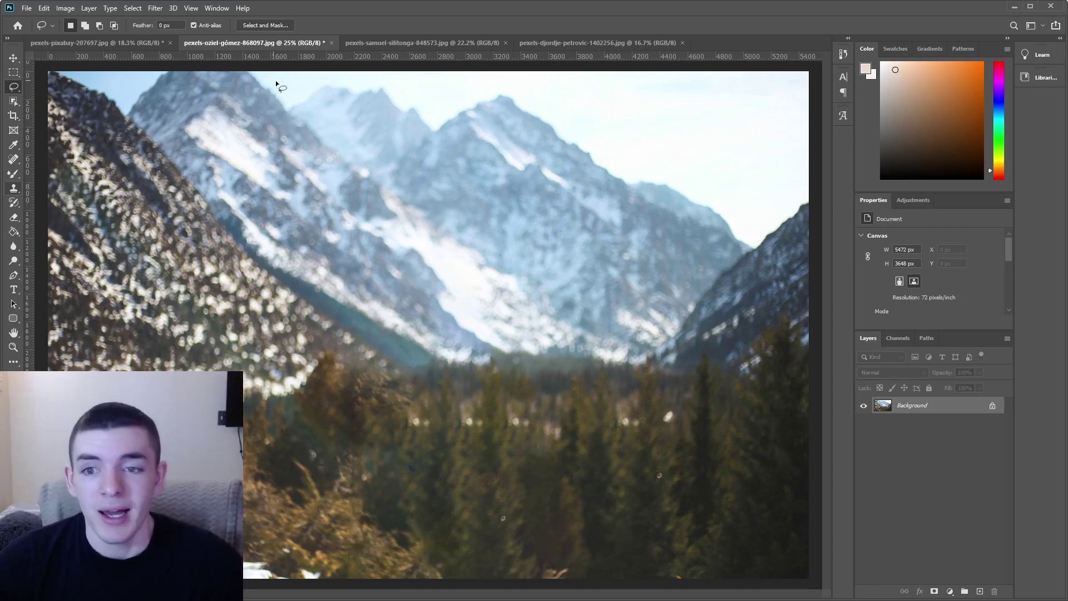
# - In the pink sunset beach photo, draw a freehand Lasso selection around the standing man's silhouette
pyautogui.click(393, 42)
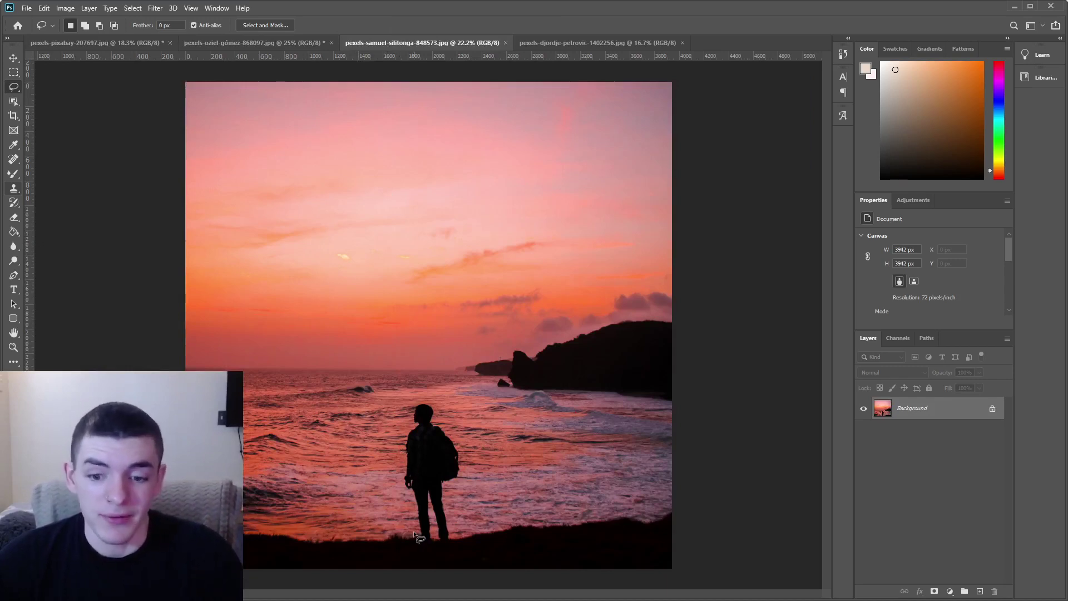
pyautogui.moveTo(415, 533)
pyautogui.mouseDown()
pyautogui.moveTo(425, 550)
pyautogui.moveTo(456, 537)
pyautogui.mouseUp()
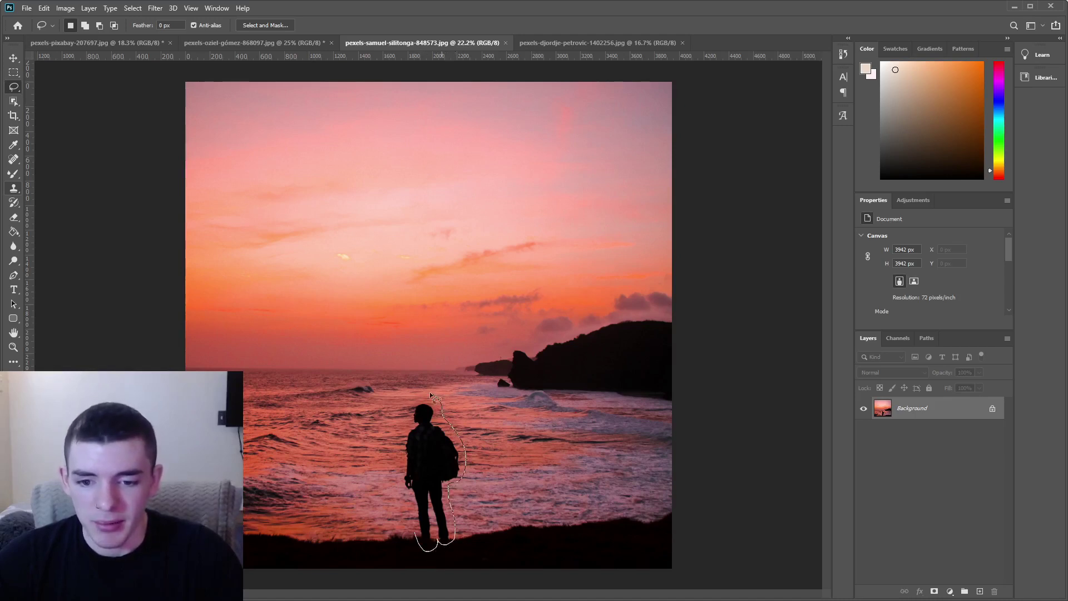
pyautogui.moveTo(411, 417)
pyautogui.mouseDown()
pyautogui.moveTo(396, 466)
pyautogui.moveTo(416, 533)
pyautogui.mouseUp()
# - Fill the selection around the man's silhouette with Content-Aware at 100% opacity, and deselect
pyautogui.rightClick(406, 499)
pyautogui.click(434, 436)
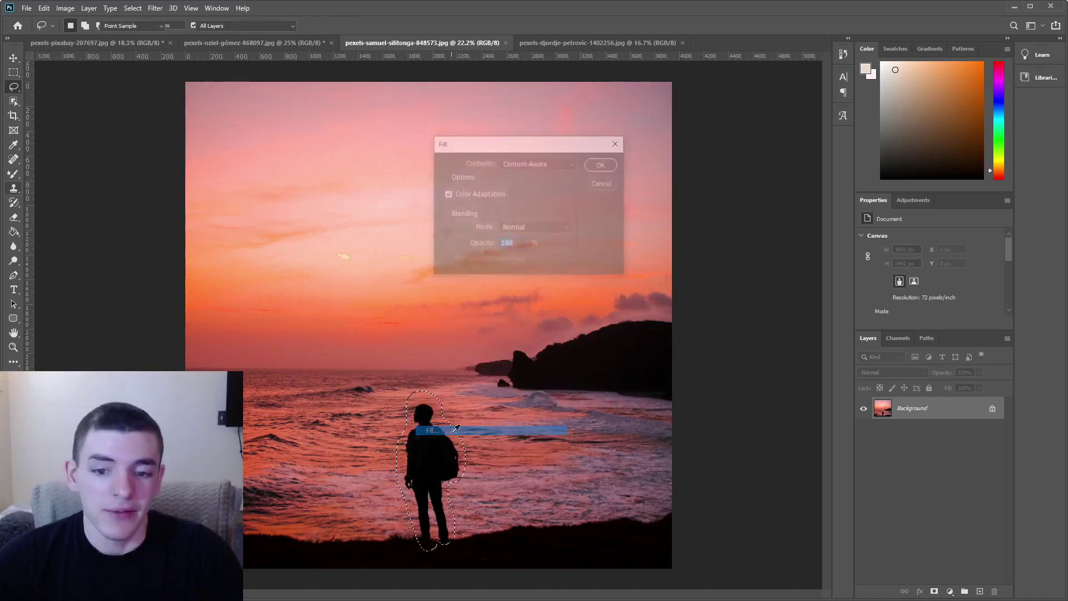
pyautogui.click(595, 164)
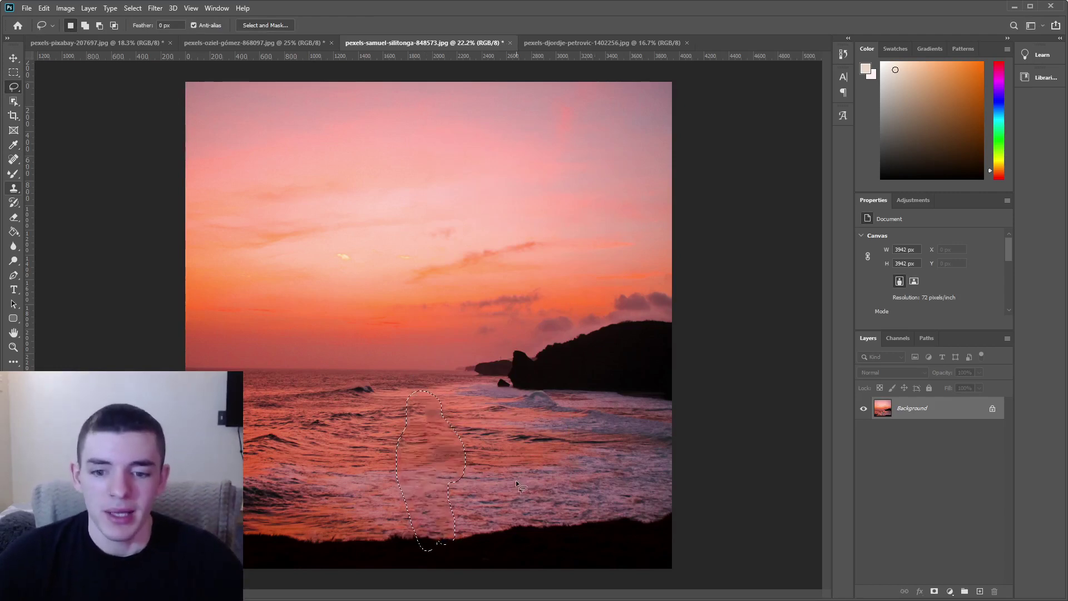
pyautogui.rightClick(412, 369)
pyautogui.click(423, 373)
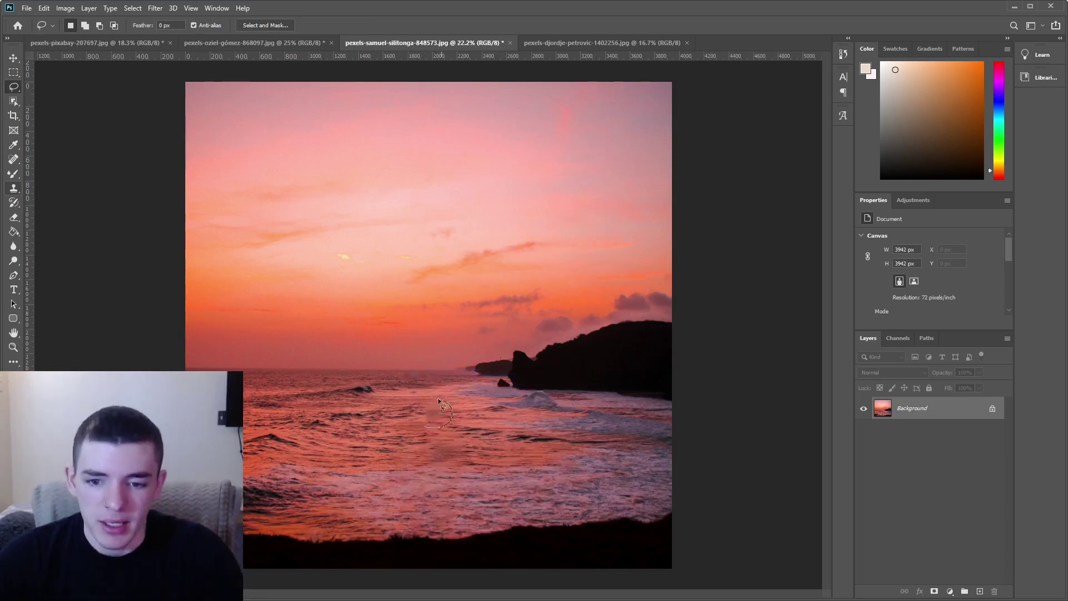
# - Fill a small lassoed blemish in the water where the man's head was with Content-Aware, and deselect
pyautogui.rightClick(444, 425)
pyautogui.click(534, 343)
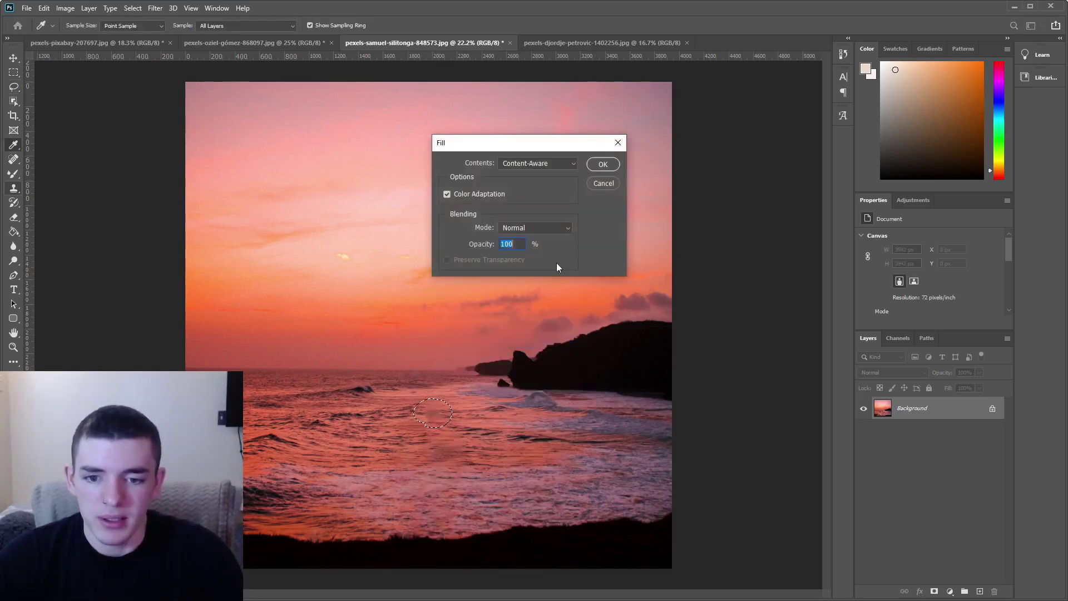
pyautogui.click(600, 166)
pyautogui.press('l')
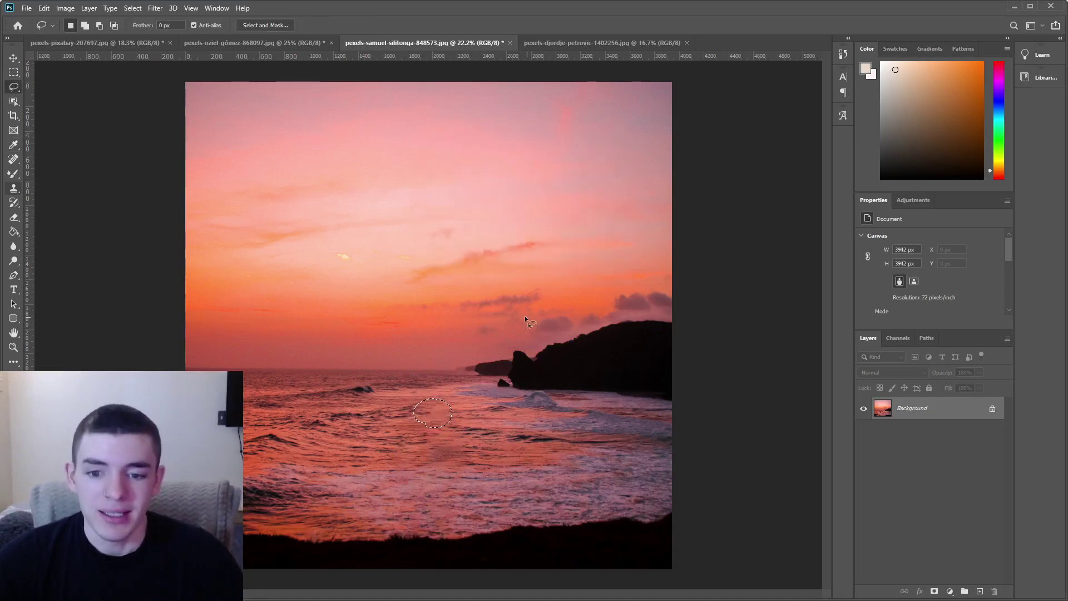
pyautogui.press('v')
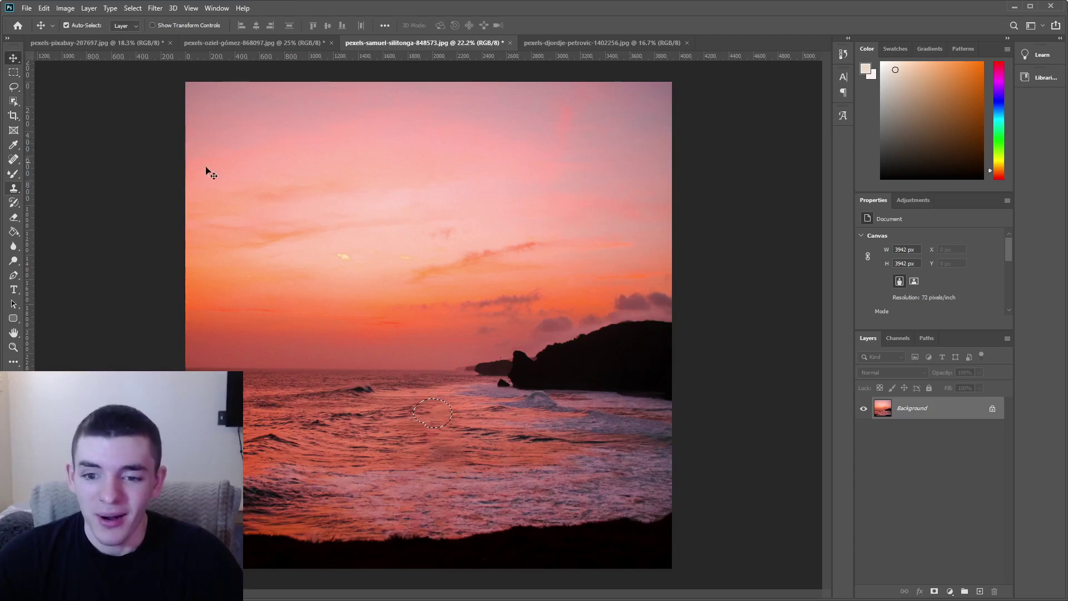
pyautogui.click(13, 72)
pyautogui.rightClick(271, 188)
pyautogui.click(300, 201)
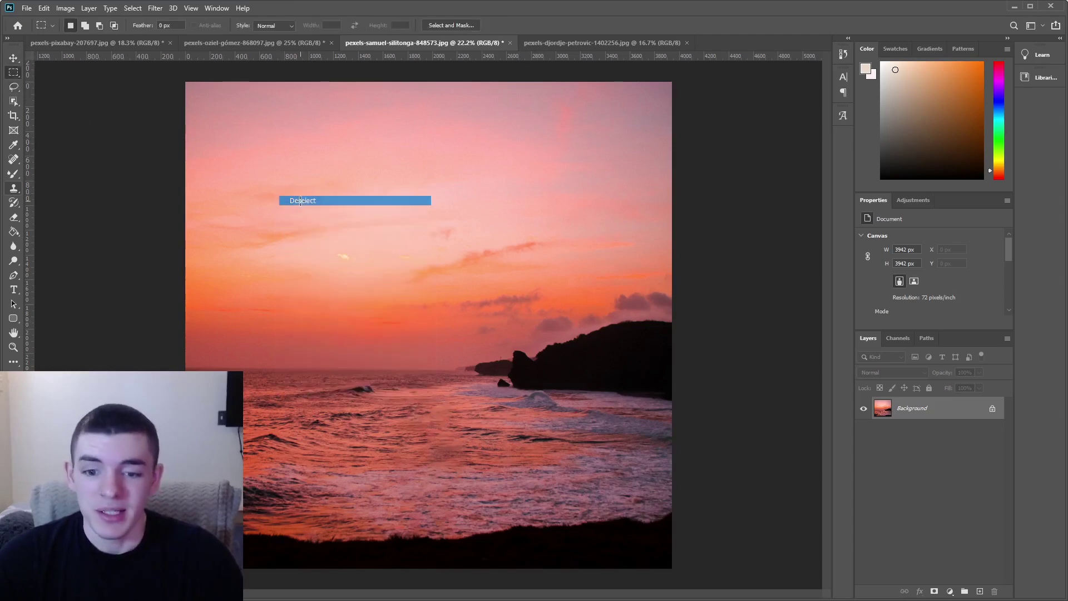
pyautogui.keyDown('alt'); pyautogui.scroll(5, 419, 312); pyautogui.keyUp('alt')
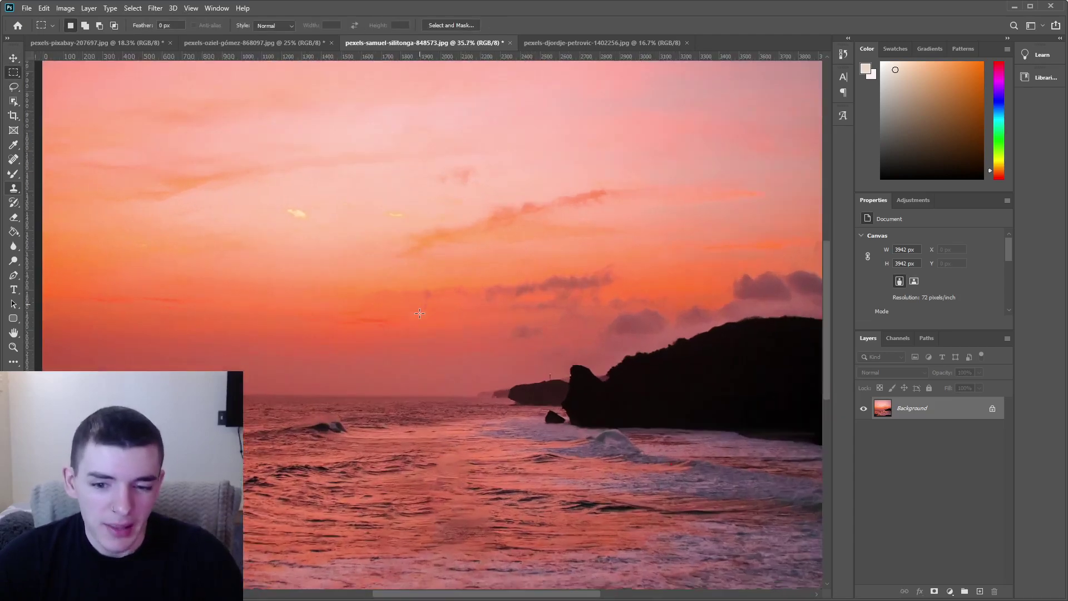
pyautogui.scroll(-2, 417, 316)
pyautogui.keyDown('alt'); pyautogui.scroll(-5, 417, 316); pyautogui.keyUp('alt')
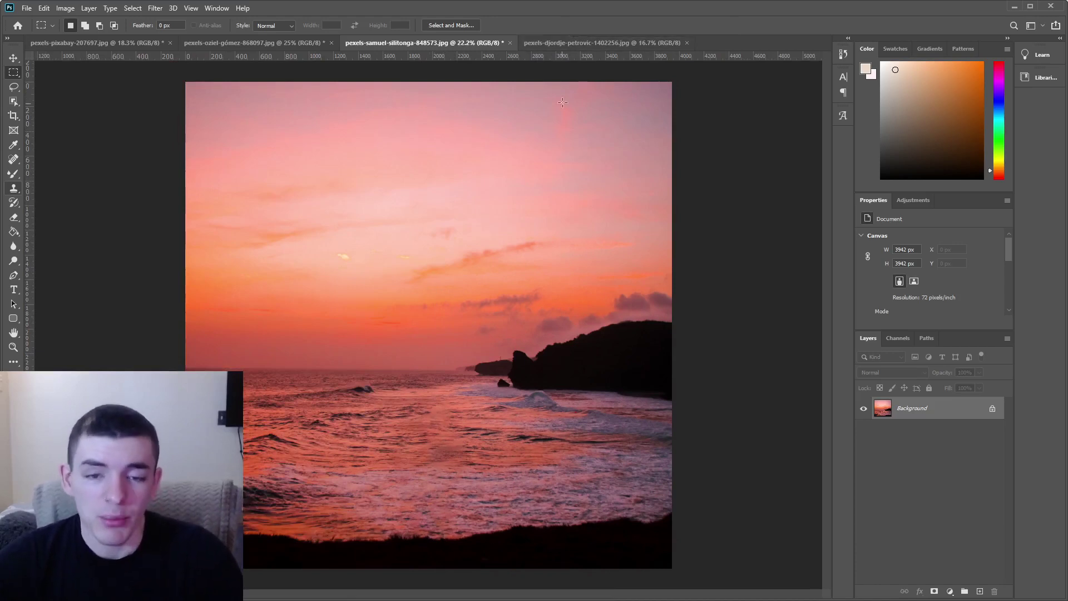
# - In the photo of the woman standing by the pool at sunset, draw a freehand Lasso selection around her silhouette and its water reflection
pyautogui.click(567, 45)
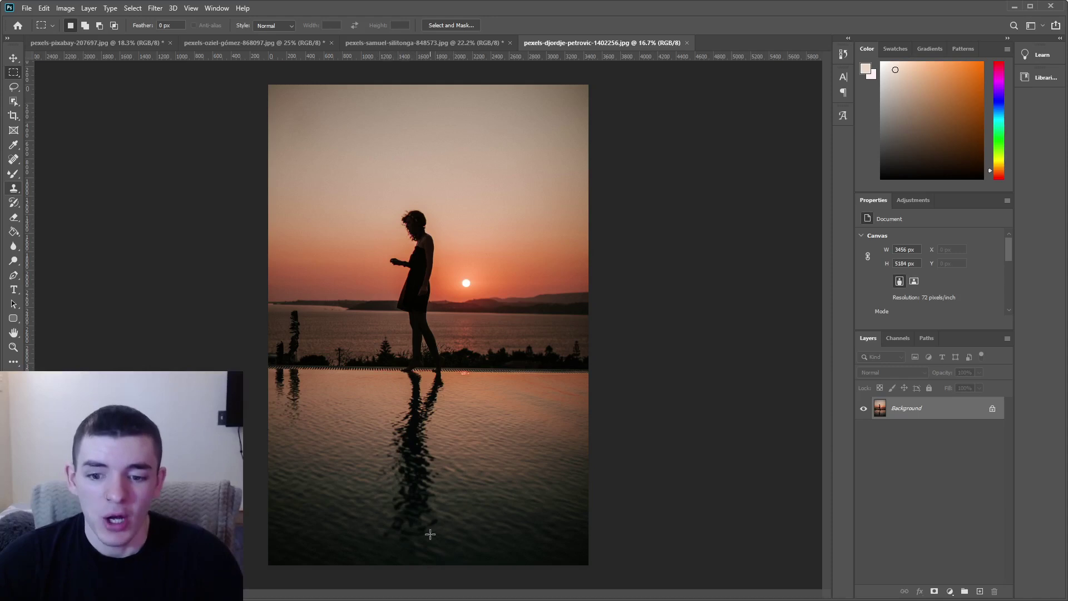
pyautogui.click(14, 88)
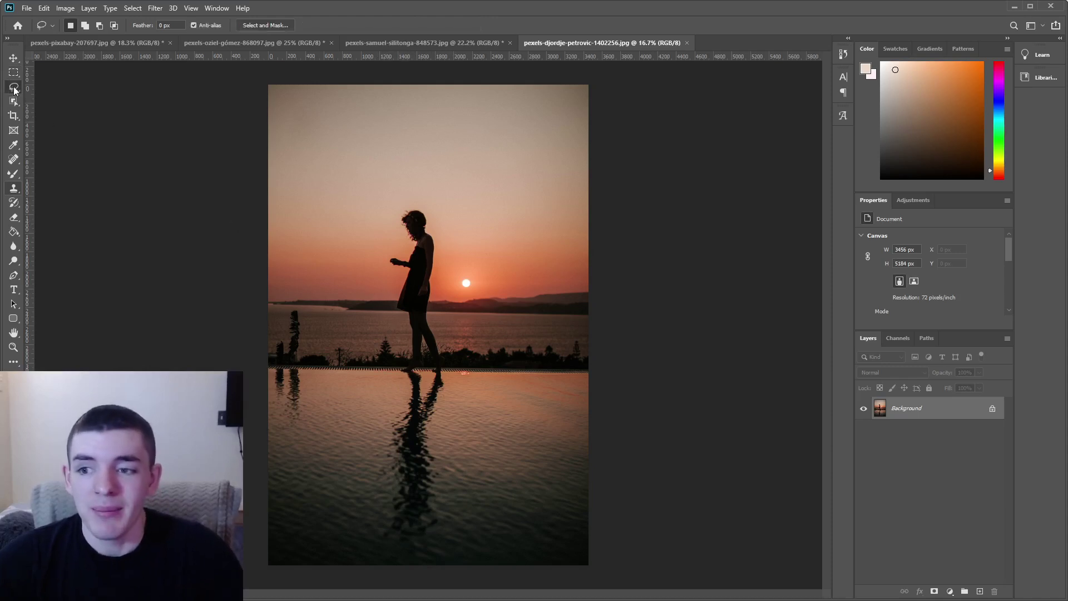
pyautogui.moveTo(405, 333)
pyautogui.mouseDown()
pyautogui.moveTo(403, 410)
pyautogui.moveTo(386, 448)
pyautogui.mouseUp()
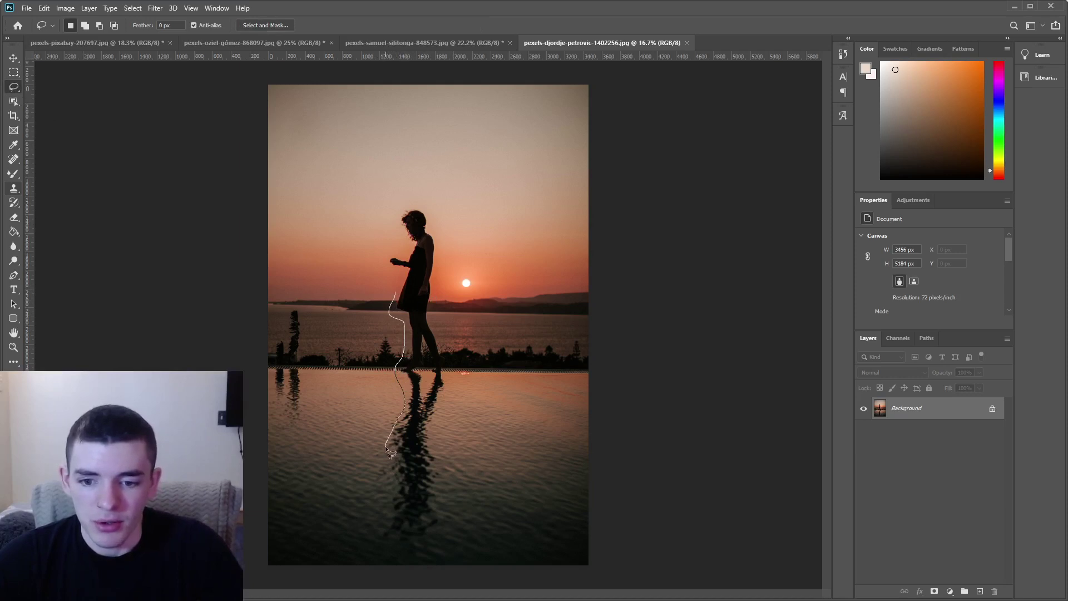
pyautogui.moveTo(380, 530)
pyautogui.mouseDown()
pyautogui.moveTo(409, 541)
pyautogui.moveTo(446, 530)
pyautogui.moveTo(444, 497)
pyautogui.mouseUp()
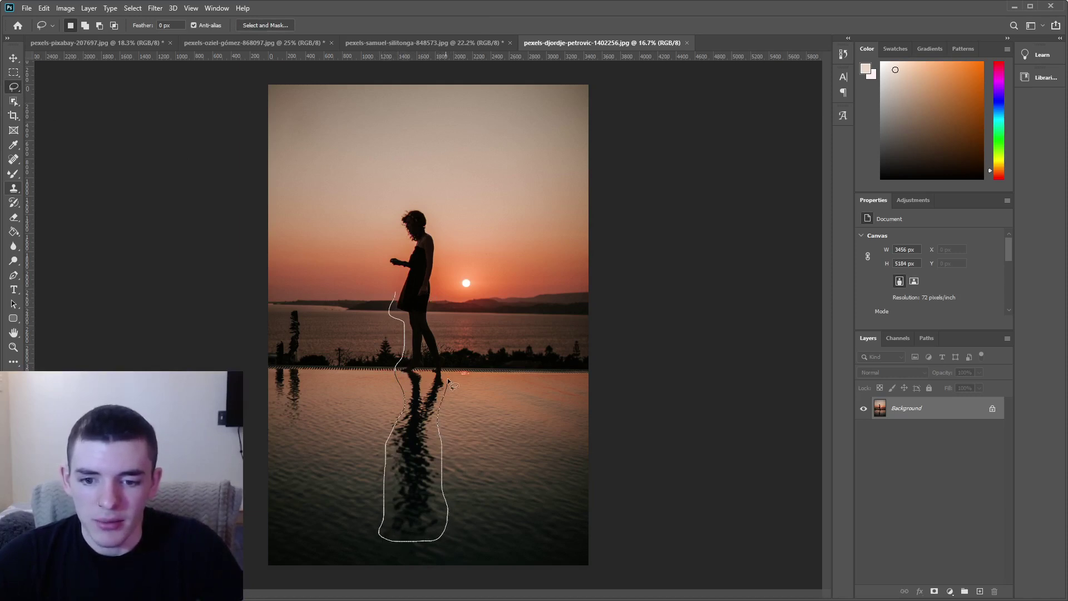
pyautogui.moveTo(444, 354); pyautogui.dragTo(438, 322)
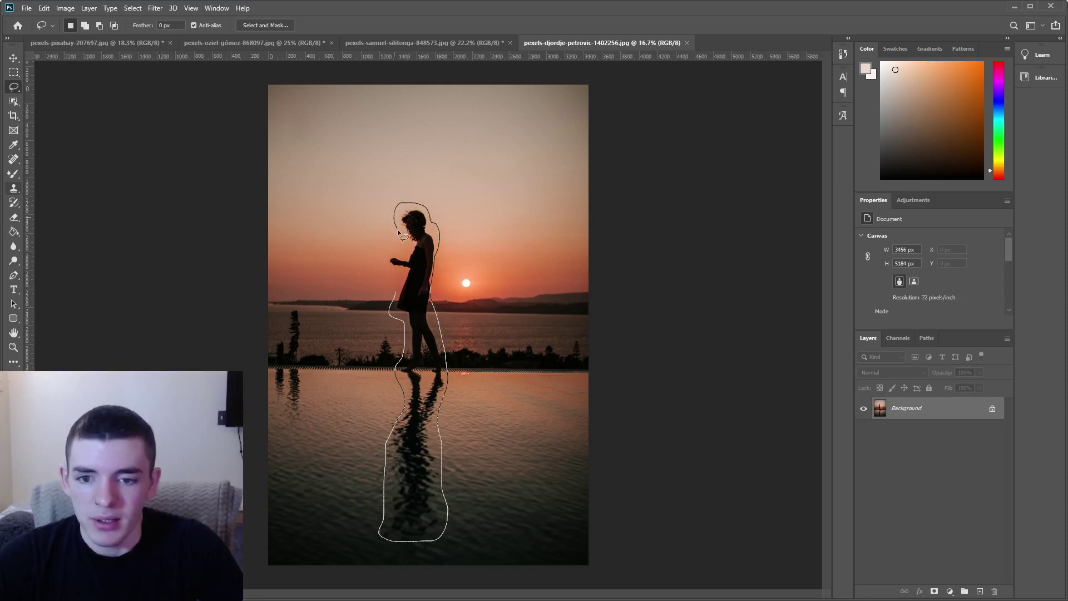
pyautogui.moveTo(402, 253)
pyautogui.mouseDown()
pyautogui.moveTo(378, 258)
pyautogui.moveTo(397, 297)
pyautogui.mouseUp()
# - Fill the selection around the woman and her reflection with Content-Aware, and deselect
pyautogui.rightClick(415, 293)
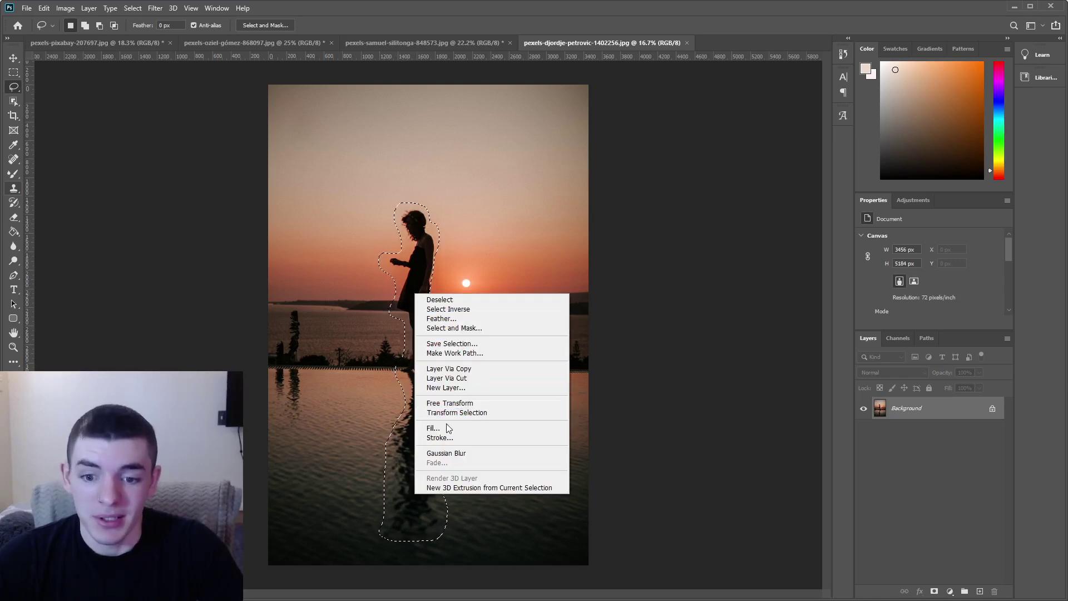
pyautogui.click(451, 427)
pyautogui.click(592, 168)
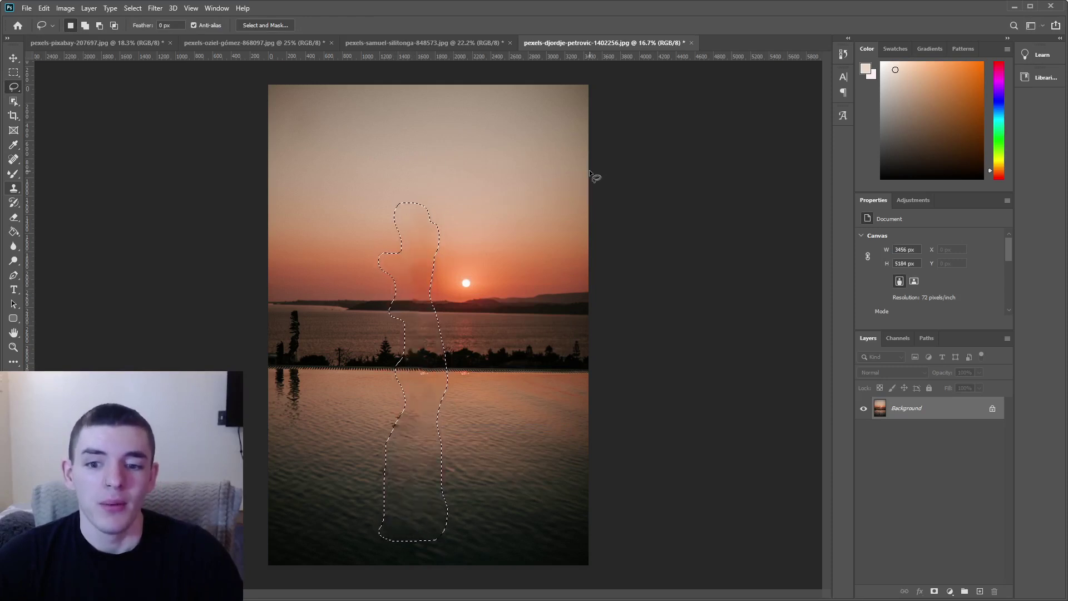
pyautogui.click(14, 72)
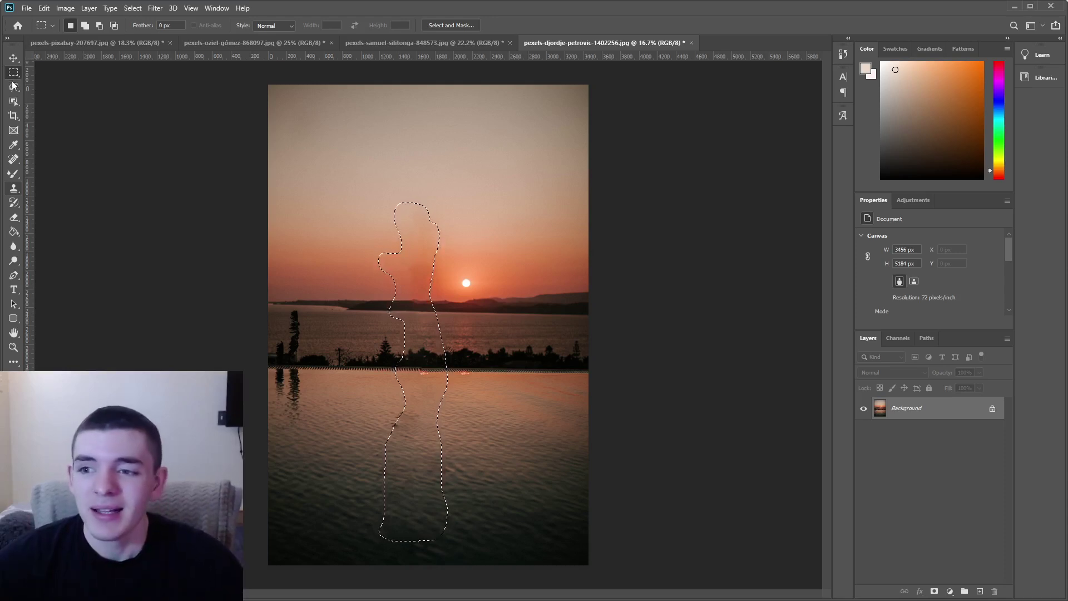
pyautogui.rightClick(371, 192)
pyautogui.click(390, 198)
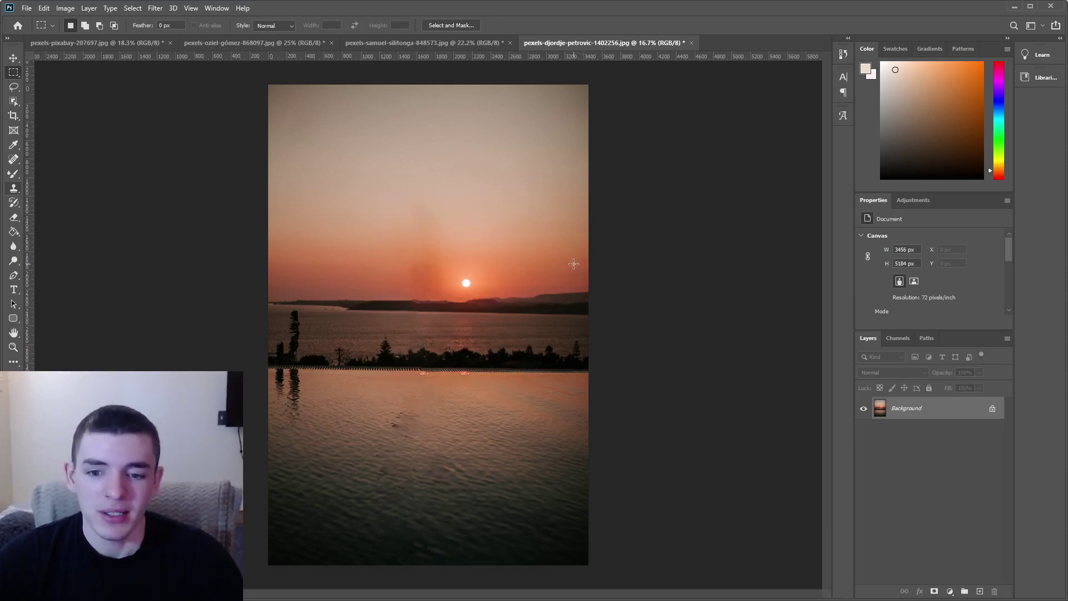
# - Examine the filled sky, shoreline and pool edge up close where the woman stood
pyautogui.press('super')
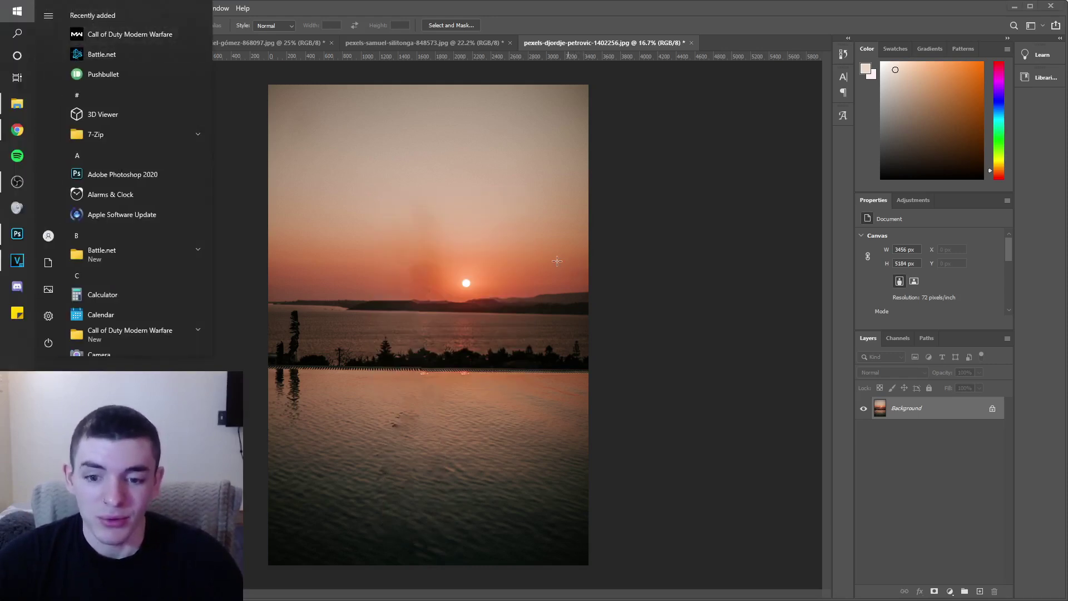
pyautogui.press('super')
pyautogui.scroll(3, 551, 261)
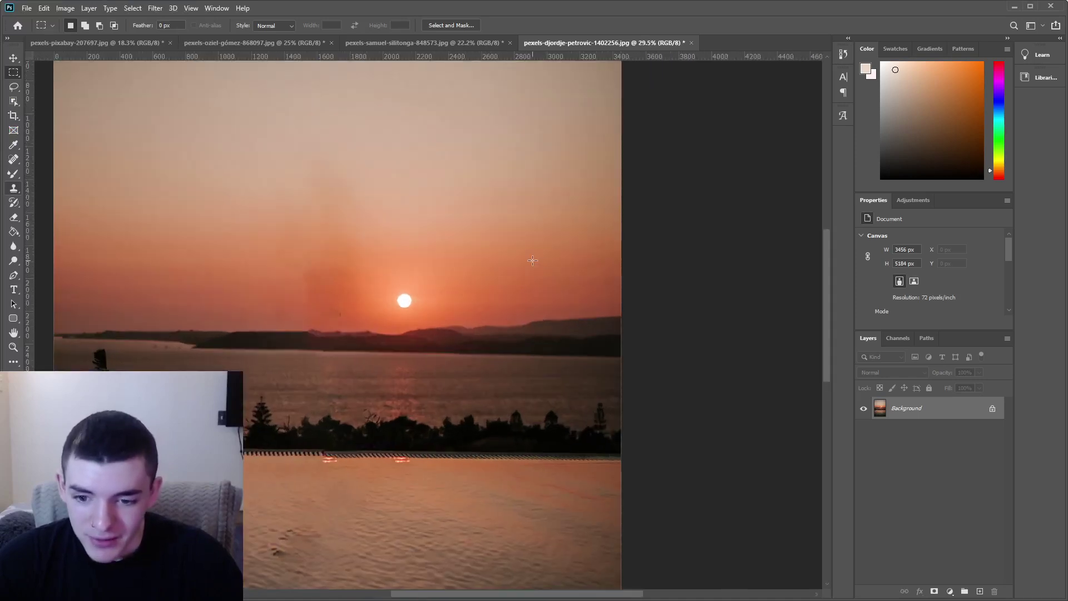
pyautogui.scroll(-1, 532, 260)
pyautogui.scroll(2, 356, 387)
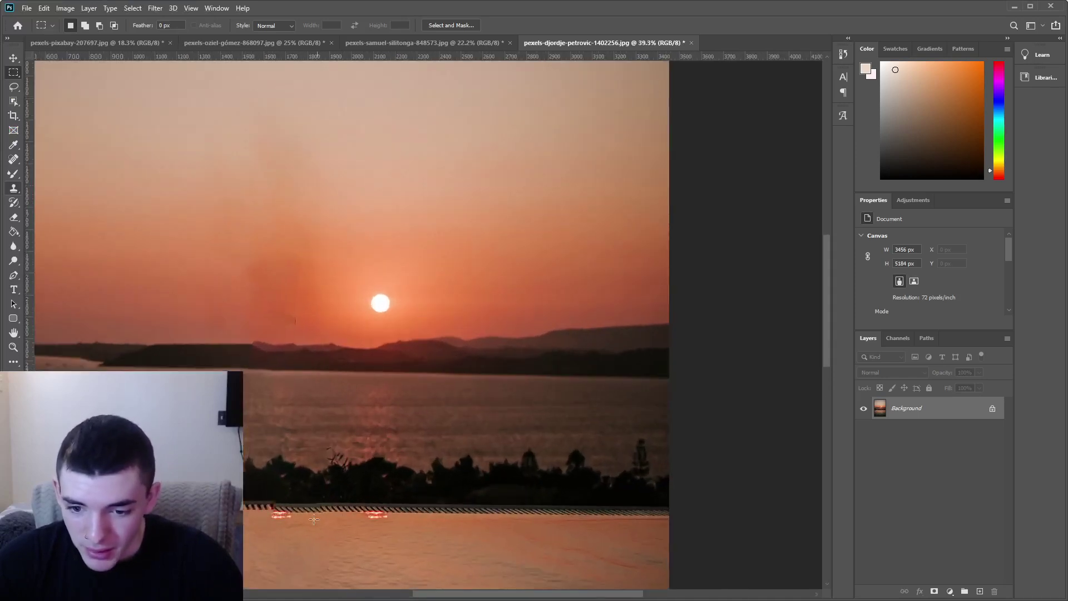
pyautogui.scroll(-3, 276, 499)
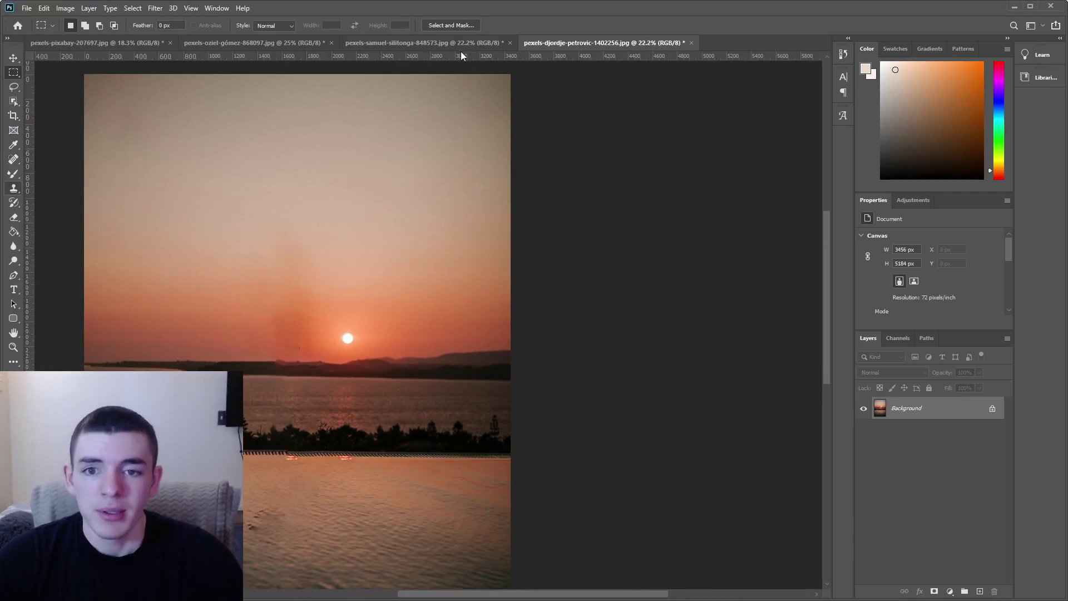
# - Review the removal results in the pink sunset beach, mountain and gravel road photos
pyautogui.click(458, 43)
pyautogui.scroll(3, 456, 222)
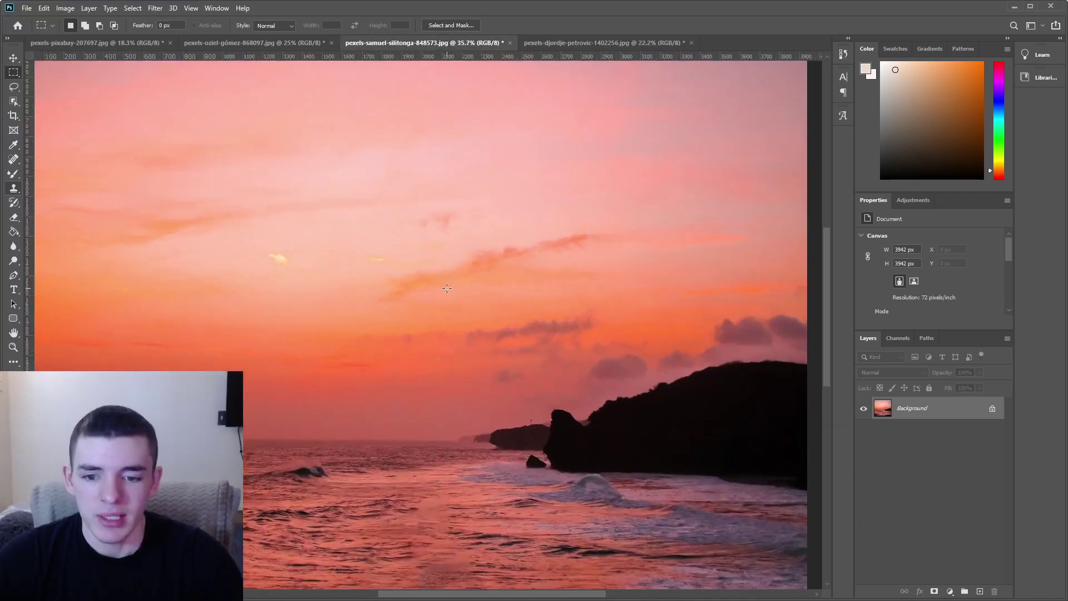
pyautogui.scroll(-4, 447, 288)
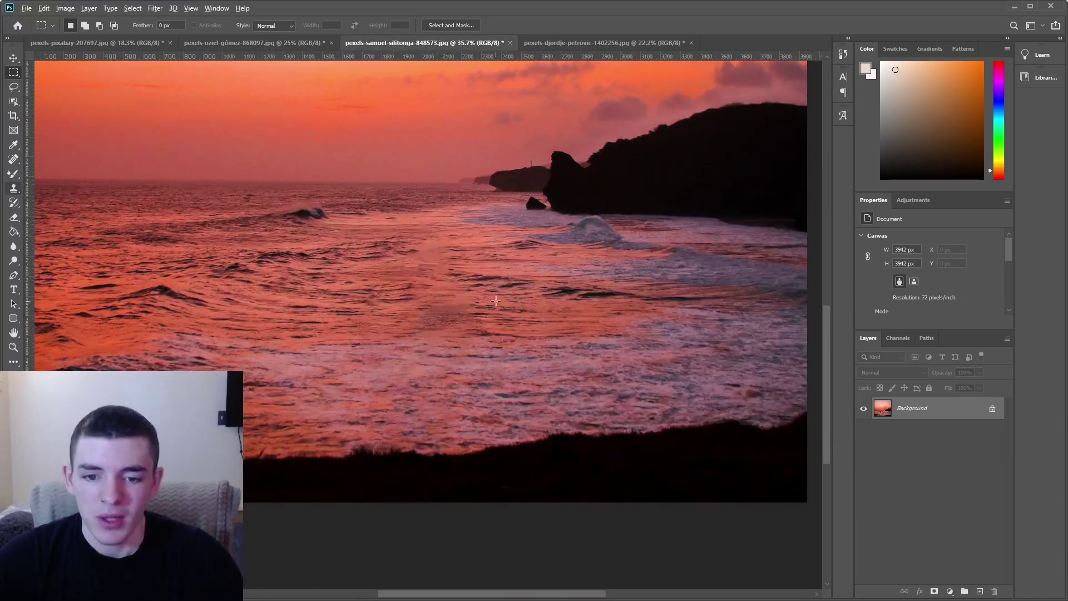
pyautogui.scroll(-3, 493, 302)
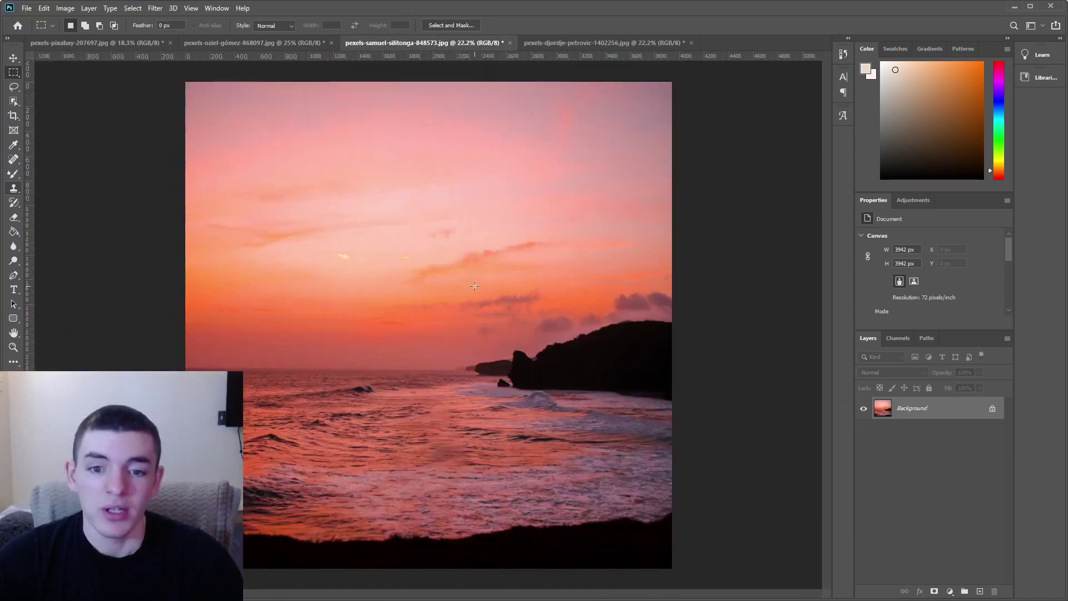
pyautogui.click(295, 42)
pyautogui.scroll(-2, 416, 233)
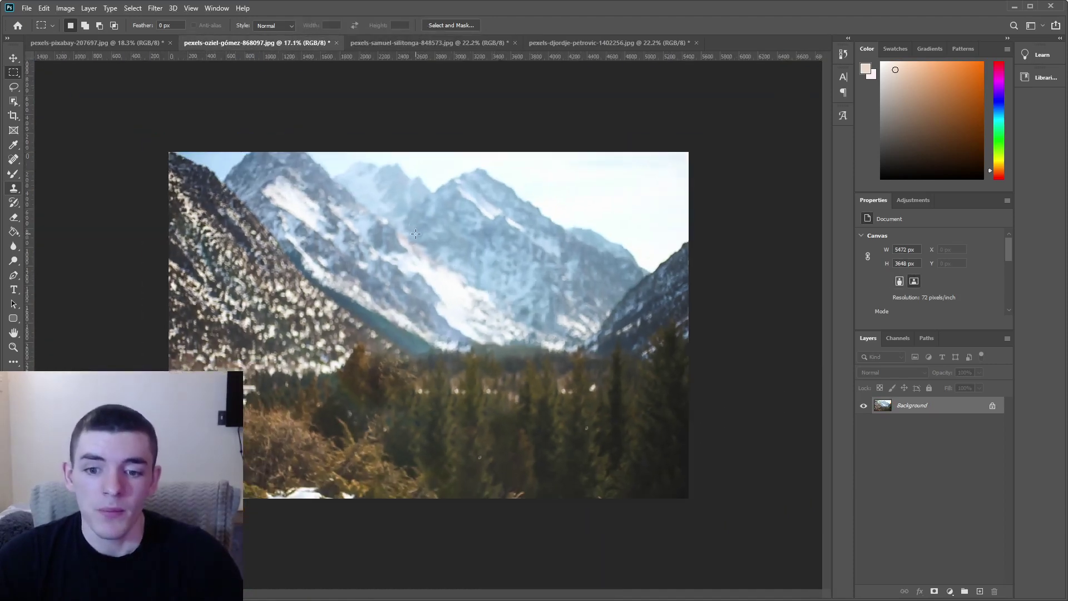
pyautogui.click(105, 43)
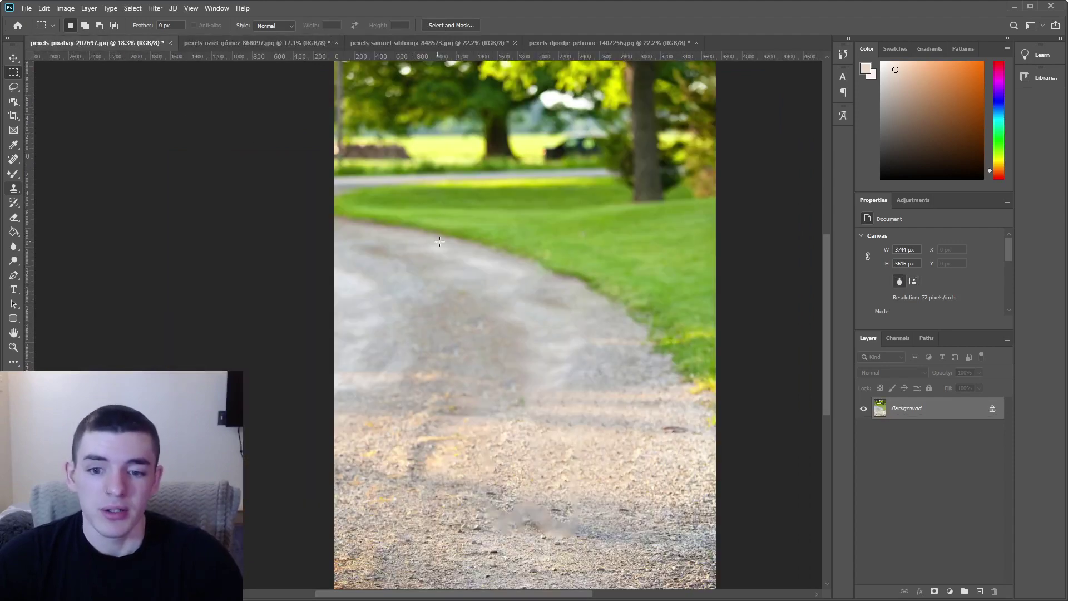
pyautogui.scroll(-2, 443, 241)
pyautogui.click(236, 43)
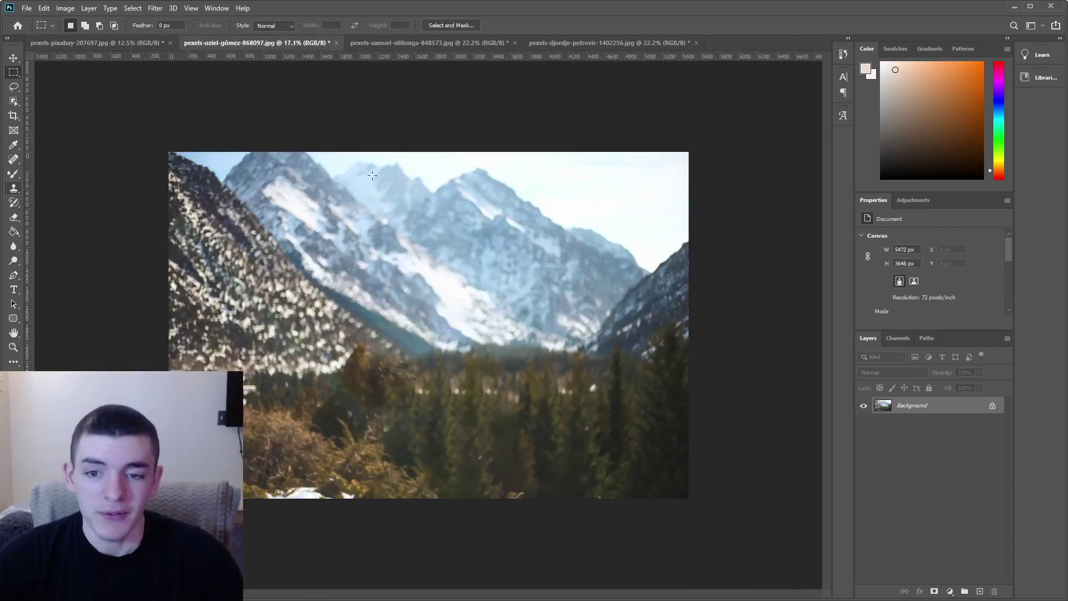
pyautogui.scroll(1, 424, 233)
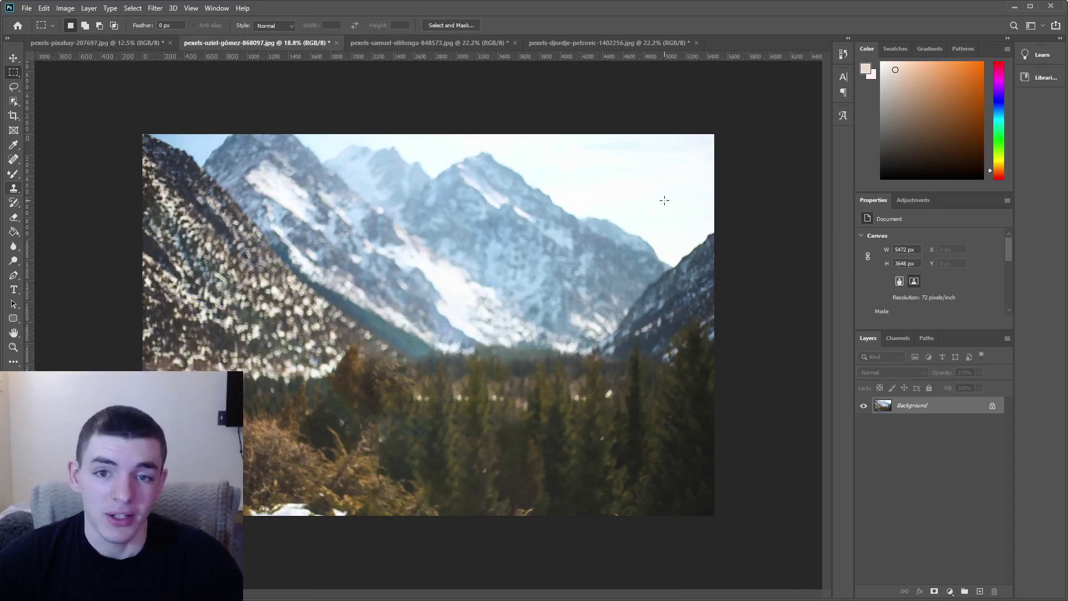